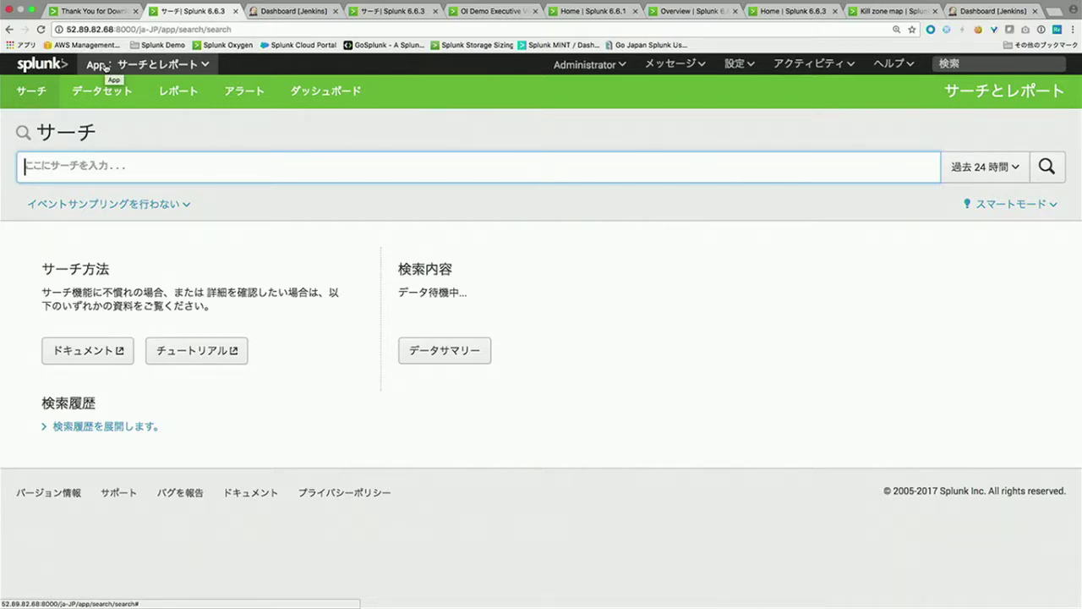
Step: Search the Splunk app catalogue for 'jenkins'
{"action": "left_click", "coordinate": [104, 66]}
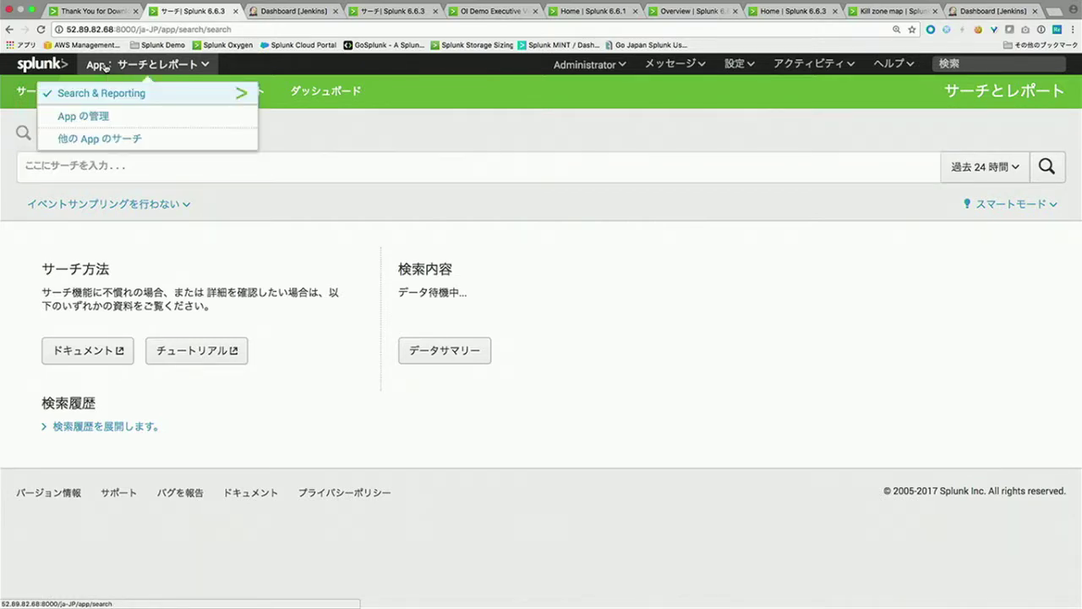
{"action": "left_click", "coordinate": [109, 135]}
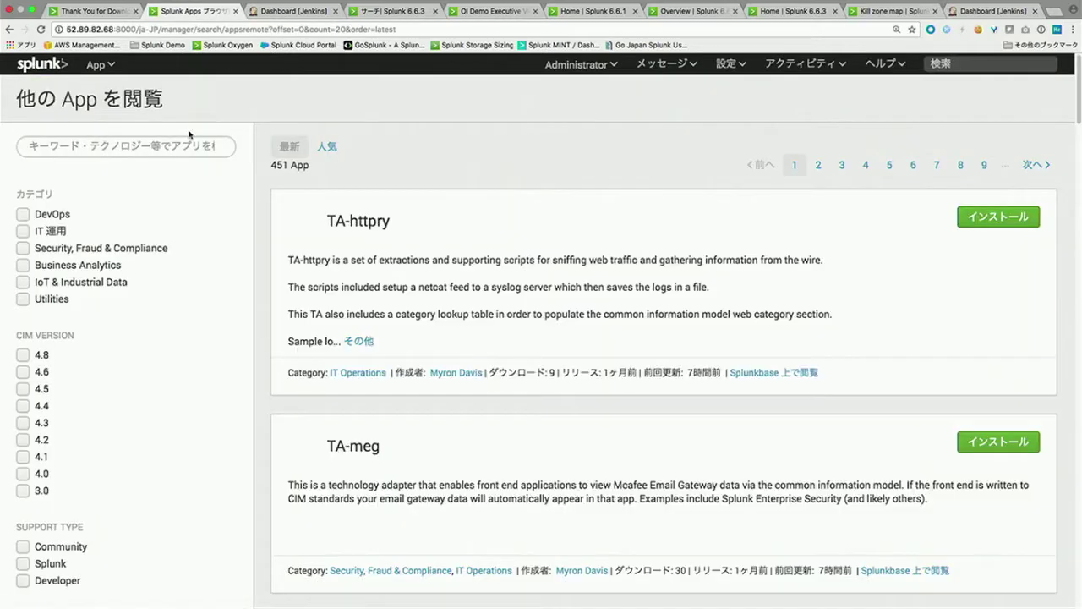
{"action": "left_click", "coordinate": [178, 145]}
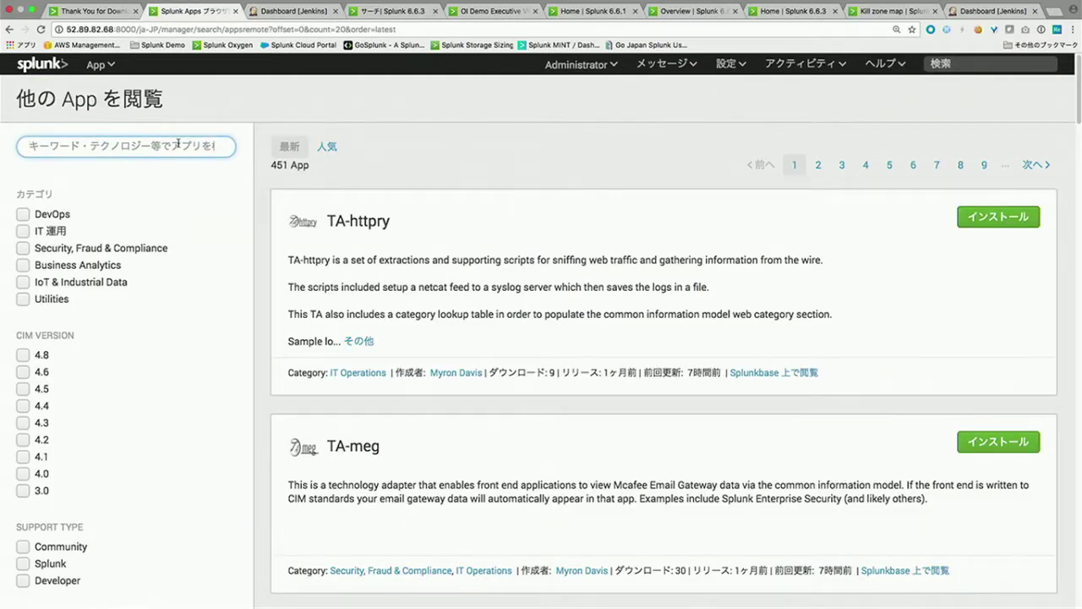
{"action": "type", "text": "jekins"}
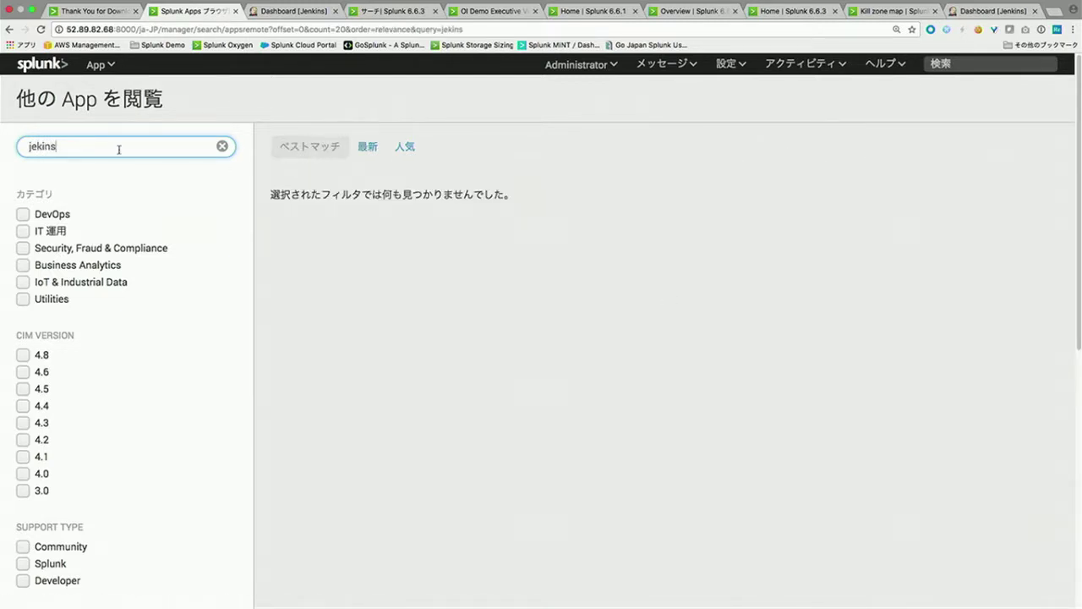
{"action": "double_click", "coordinate": [117, 149]}
{"action": "type", "text": "jenkins"}
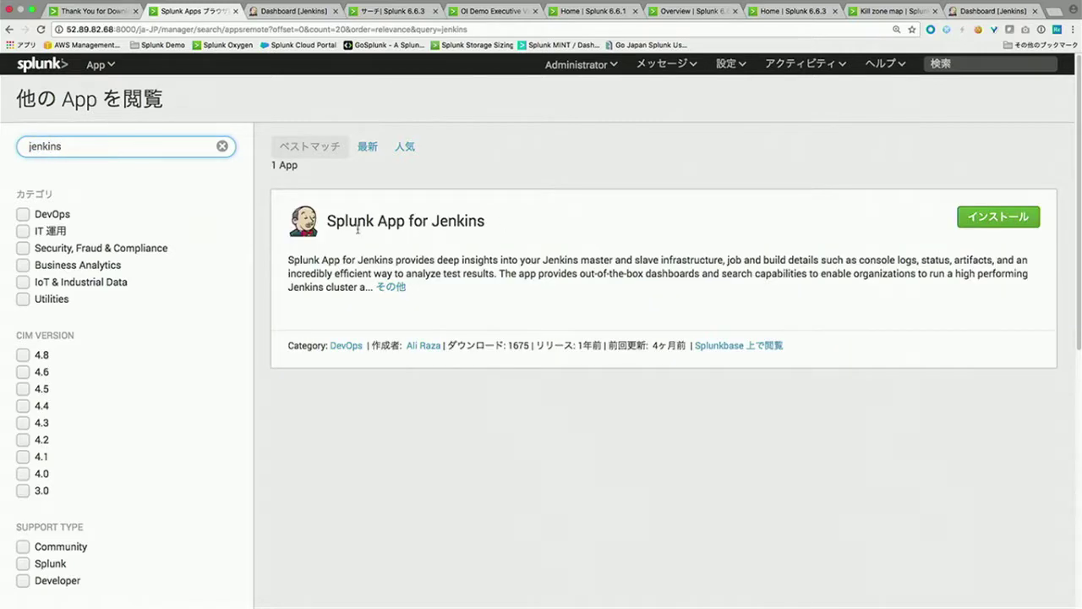
Step: Install the Splunk App for Jenkins, signing in with Splunk.com credentials and accepting the licence
{"action": "left_click", "coordinate": [978, 218]}
{"action": "type", "text": "ki"}
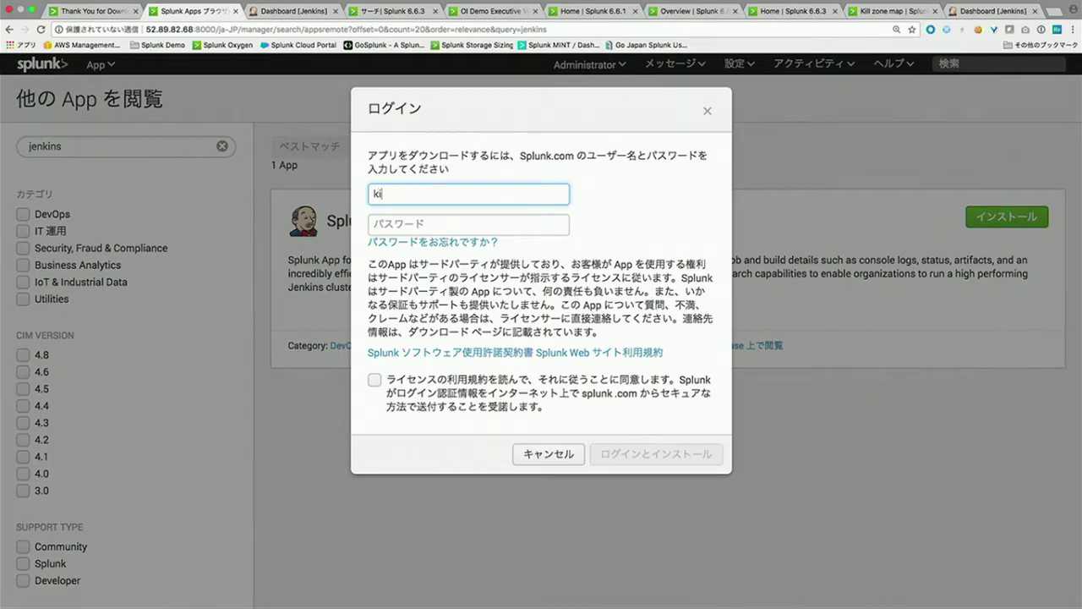
{"action": "type", "text": "keyama"}
{"action": "key", "text": "Tab"}
{"action": "type", "text": "••"}
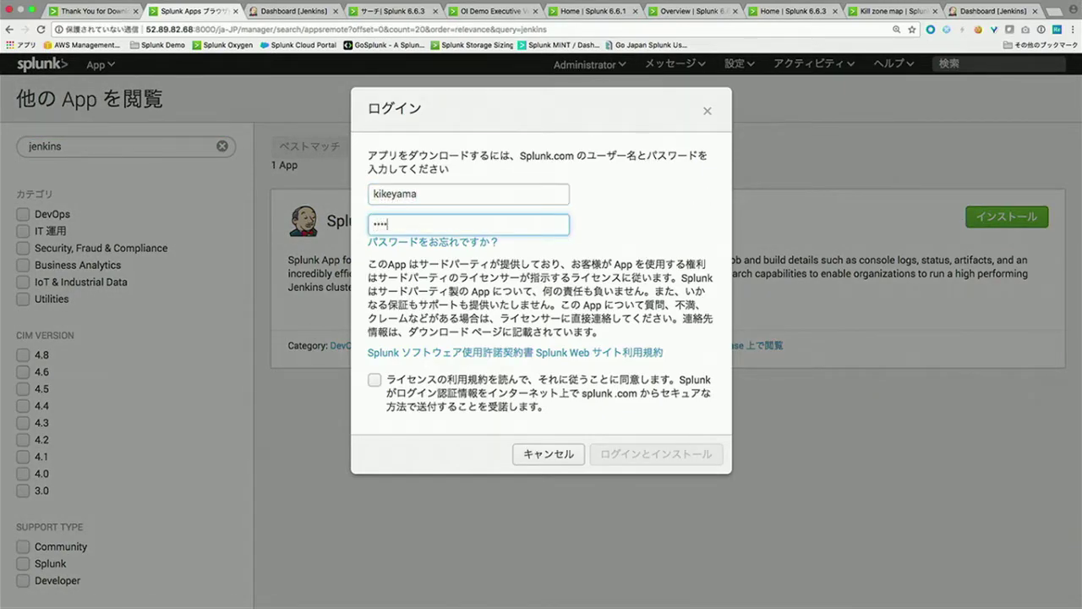
{"action": "left_click", "coordinate": [535, 391]}
{"action": "left_click", "coordinate": [632, 456]}
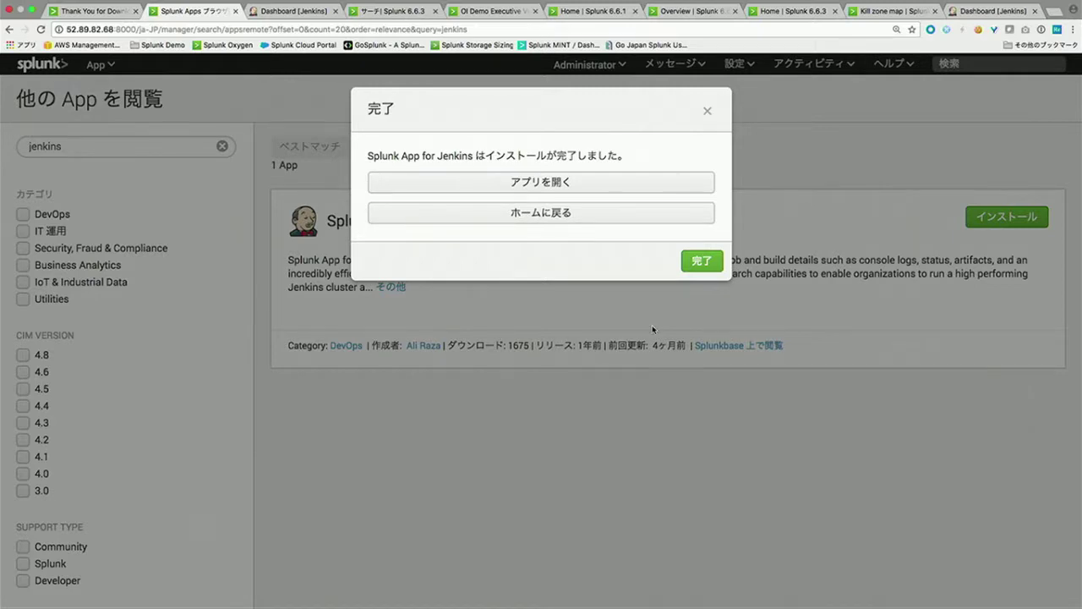
Step: Open the Splunk App for Jenkins from the home launcher, which returns a 500 error
{"action": "left_click", "coordinate": [701, 261]}
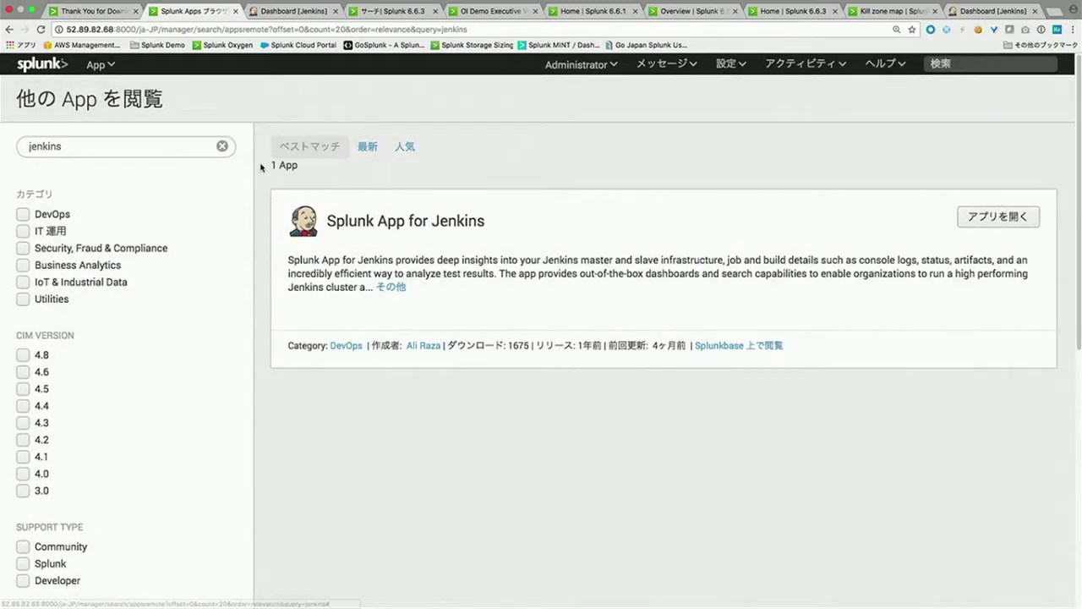
{"action": "left_click", "coordinate": [59, 63]}
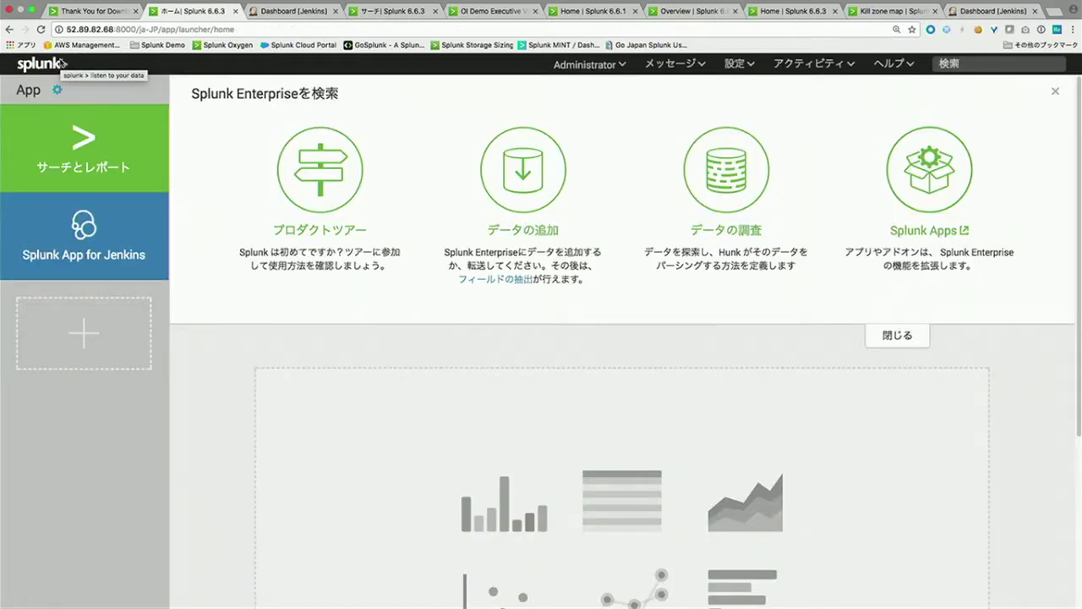
{"action": "left_click", "coordinate": [80, 243]}
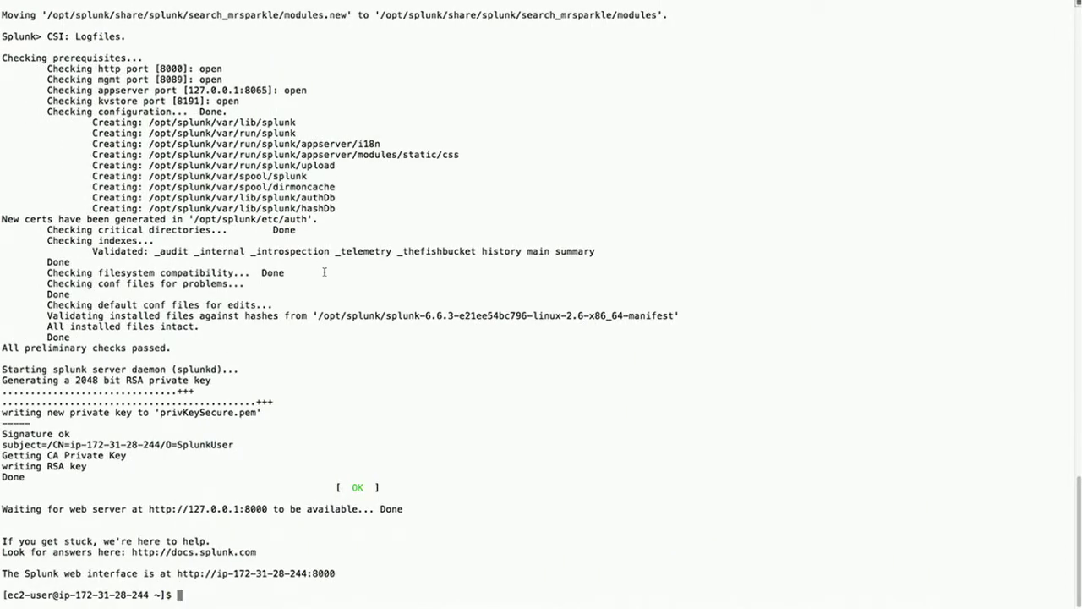
Step: Restart Splunk with 'sudo -u splunk /opt/splunk/bin/splunk restart'
{"action": "key", "text": "Return"}
{"action": "key", "text": "Return"}
{"action": "key", "text": "Return"}
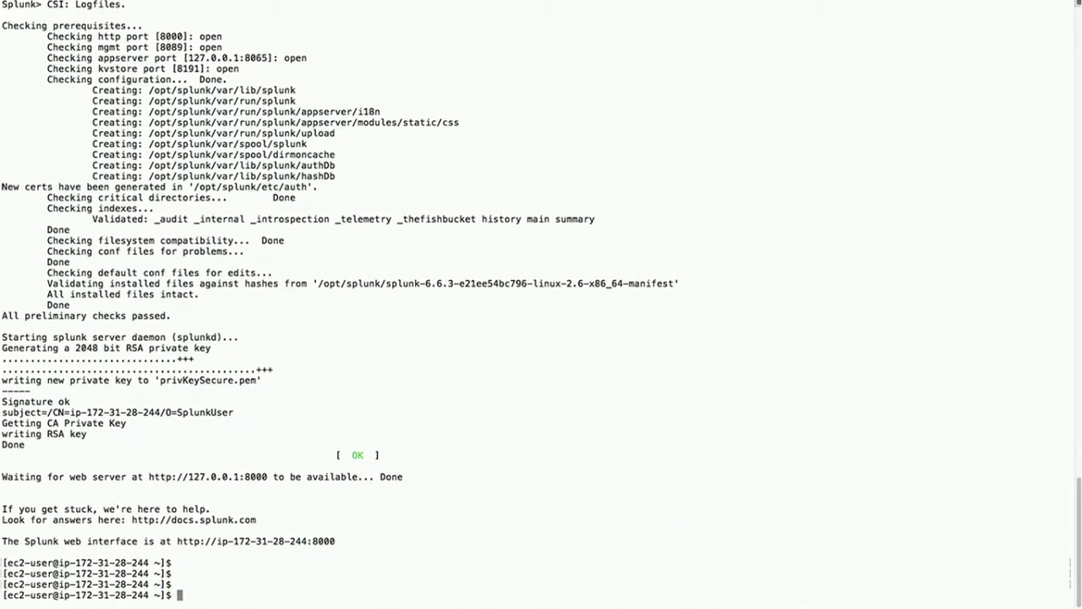
{"action": "type", "text": "sudo -u splunk /opt/spl"}
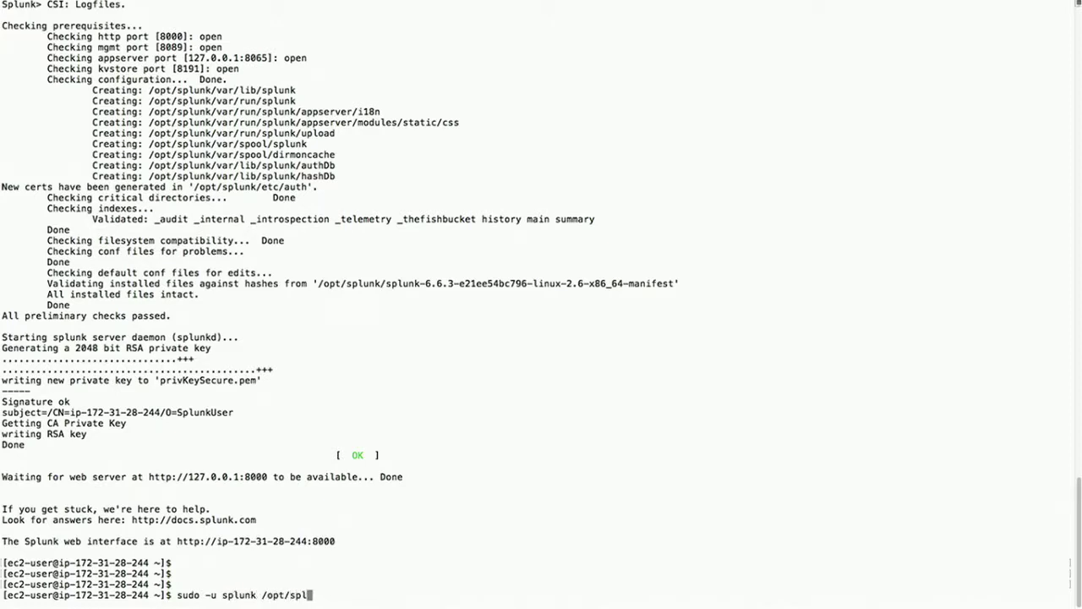
{"action": "type", "text": "unk/bin/splunk restart"}
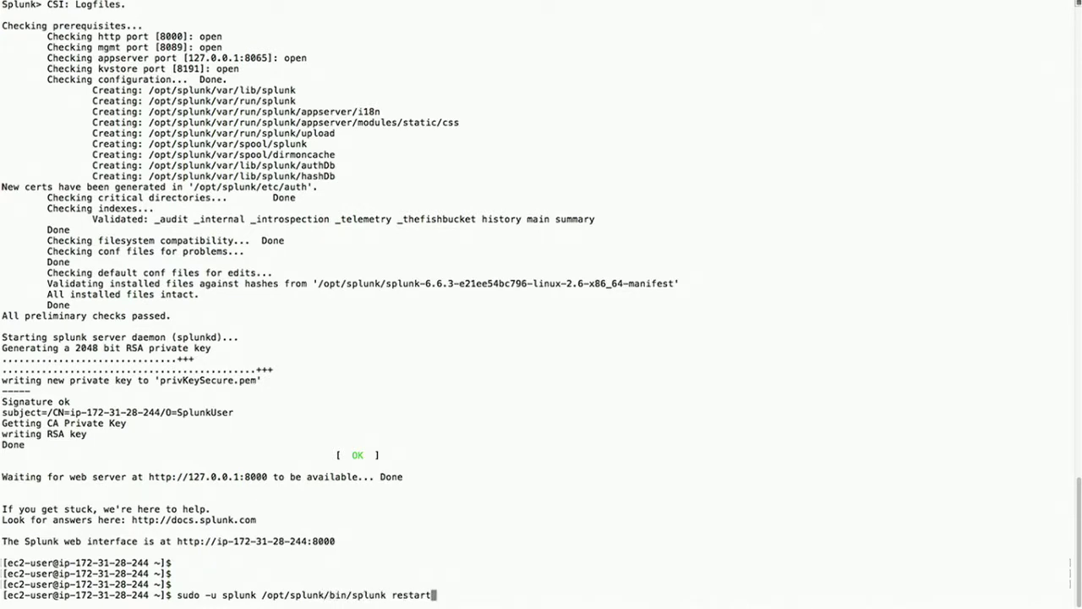
{"action": "key", "text": "Return"}
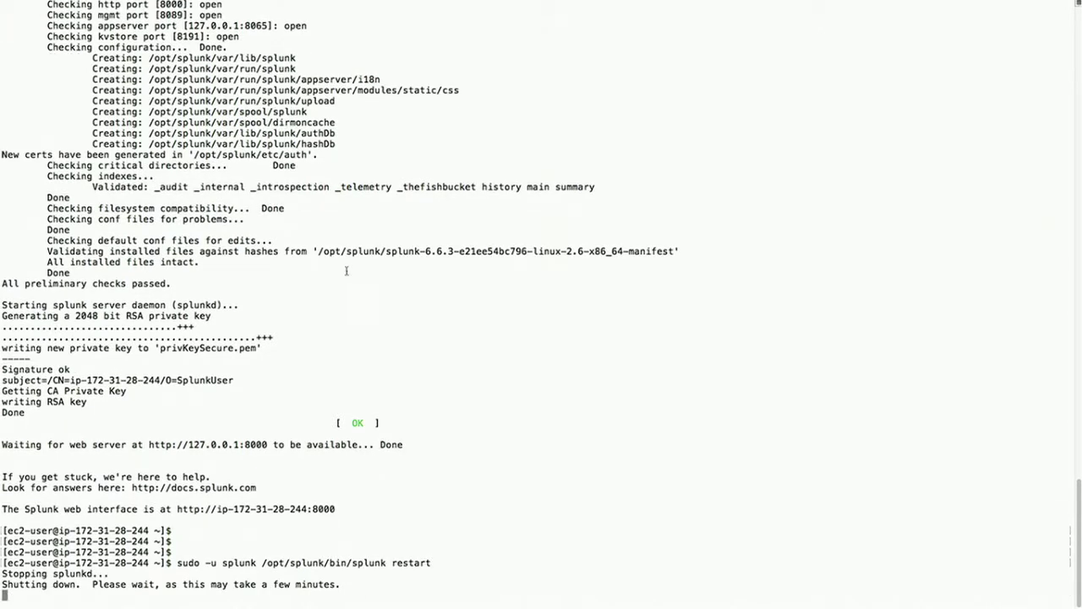
Step: Return to the Dashboard [Jenkins] browser tab
{"action": "key", "text": "ctrl+Right"}
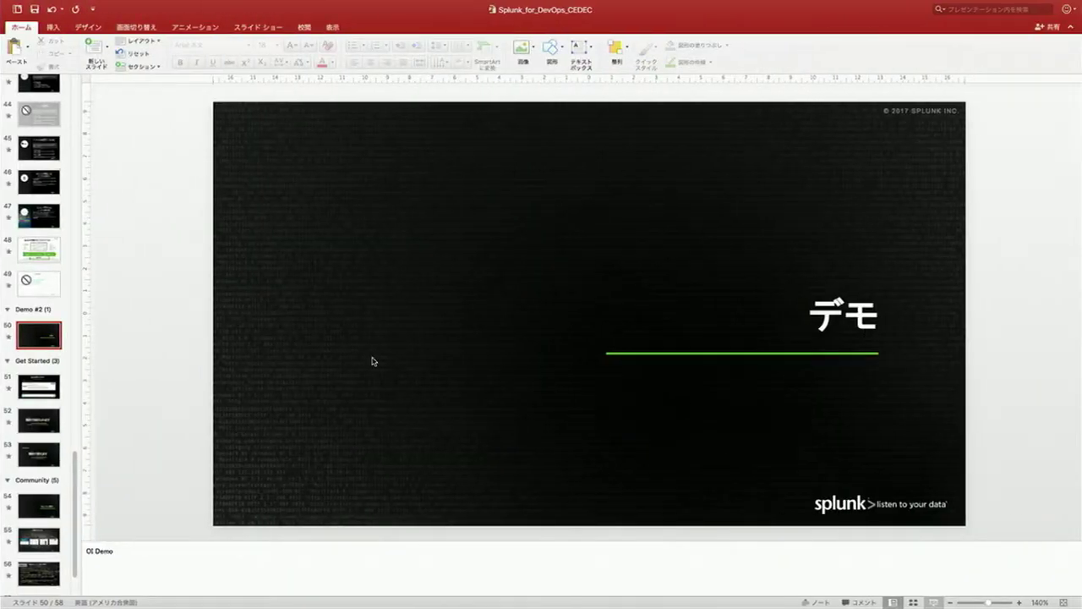
{"action": "key", "text": "ctrl+Right"}
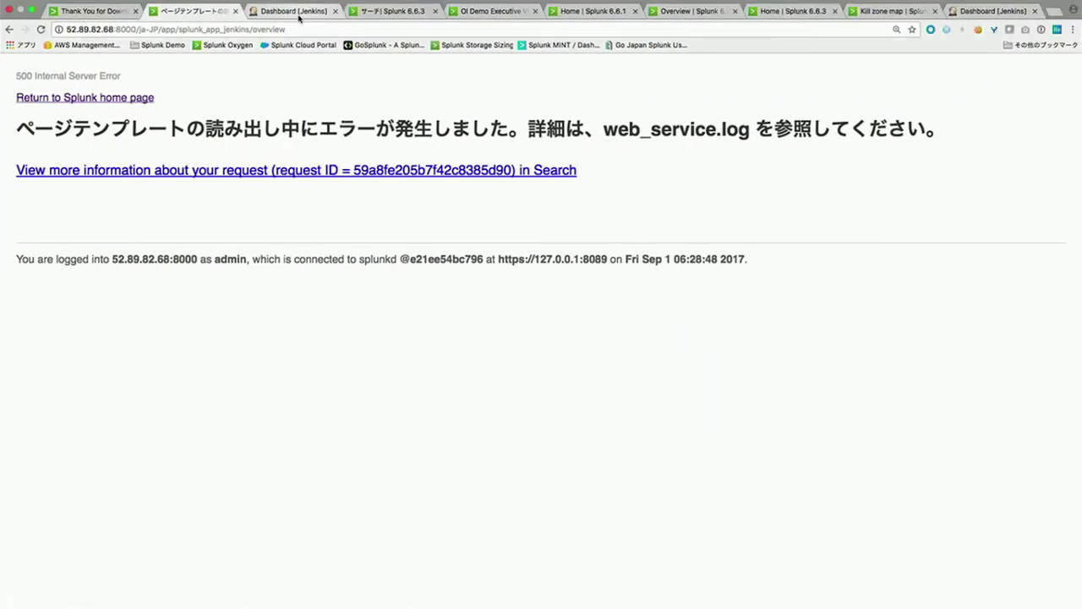
{"action": "left_click", "coordinate": [298, 17]}
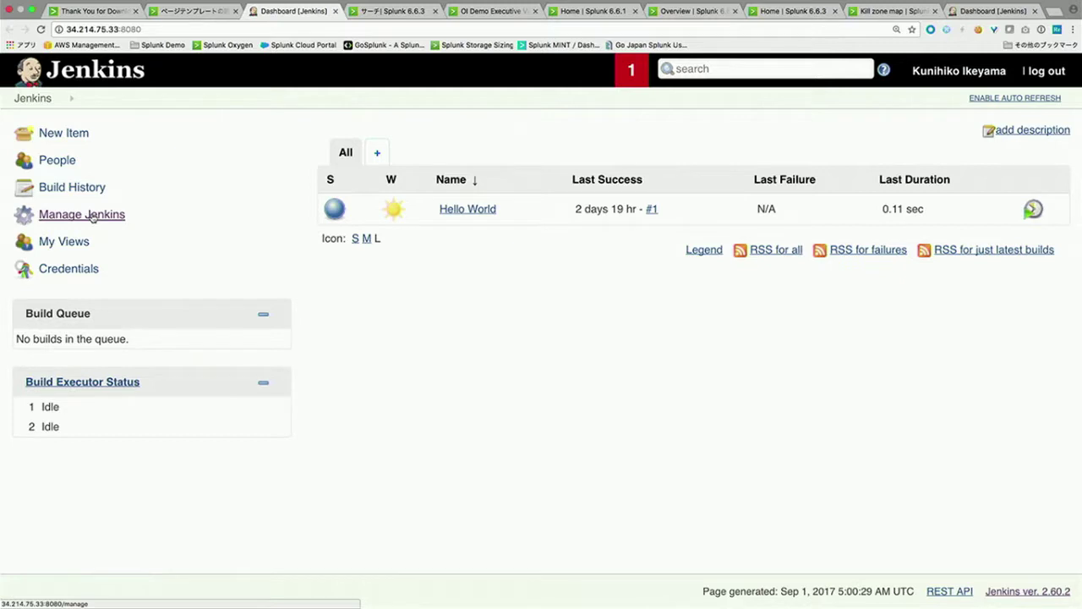
Step: Filter Jenkins' available plugins by 'splunk'
{"action": "left_click", "coordinate": [91, 218]}
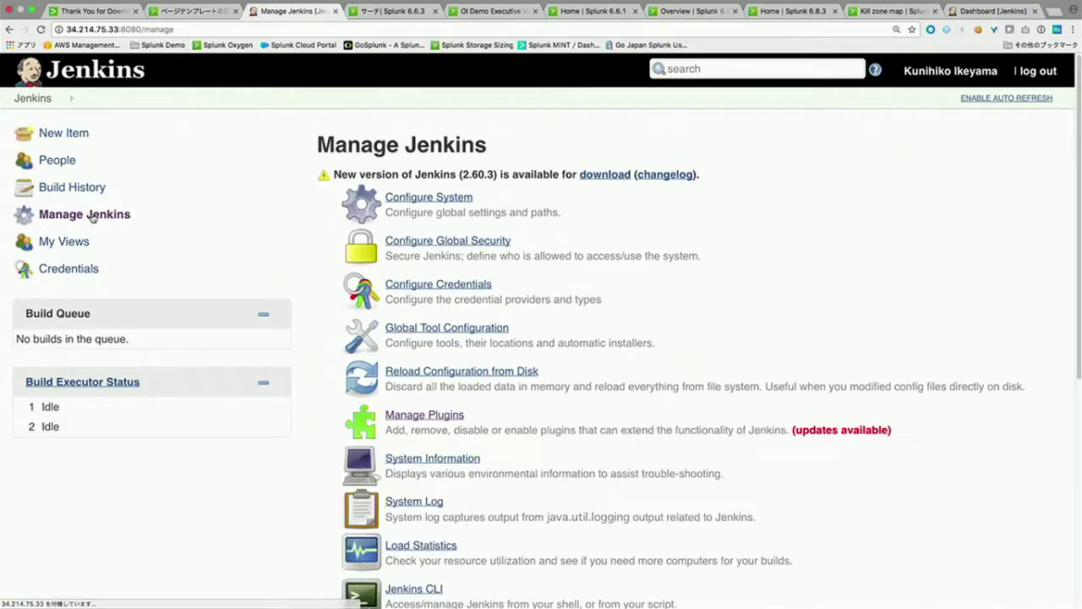
{"action": "left_click", "coordinate": [433, 415]}
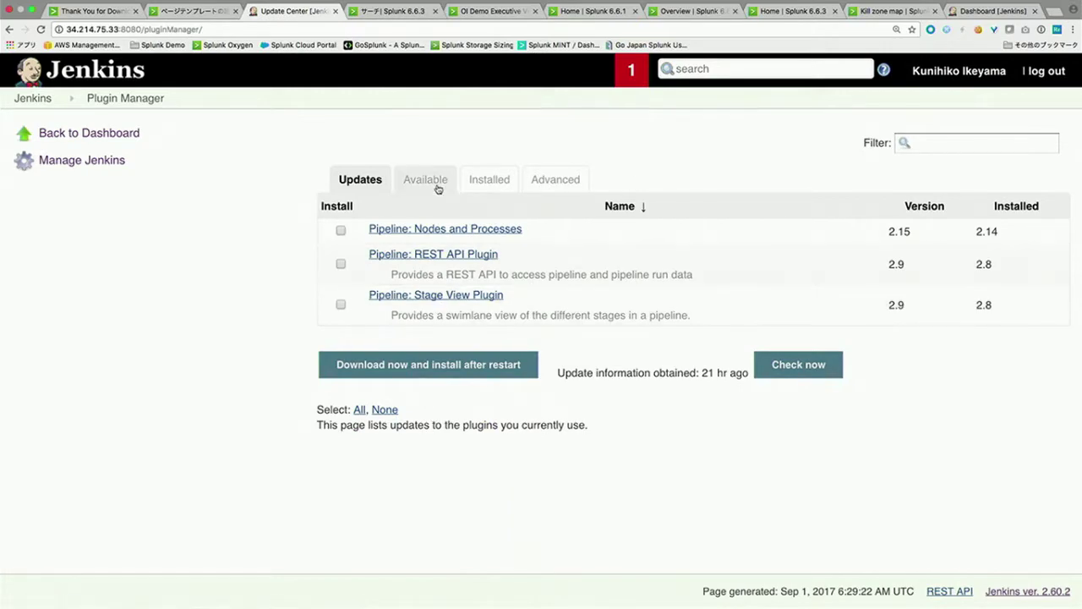
{"action": "left_click", "coordinate": [436, 186]}
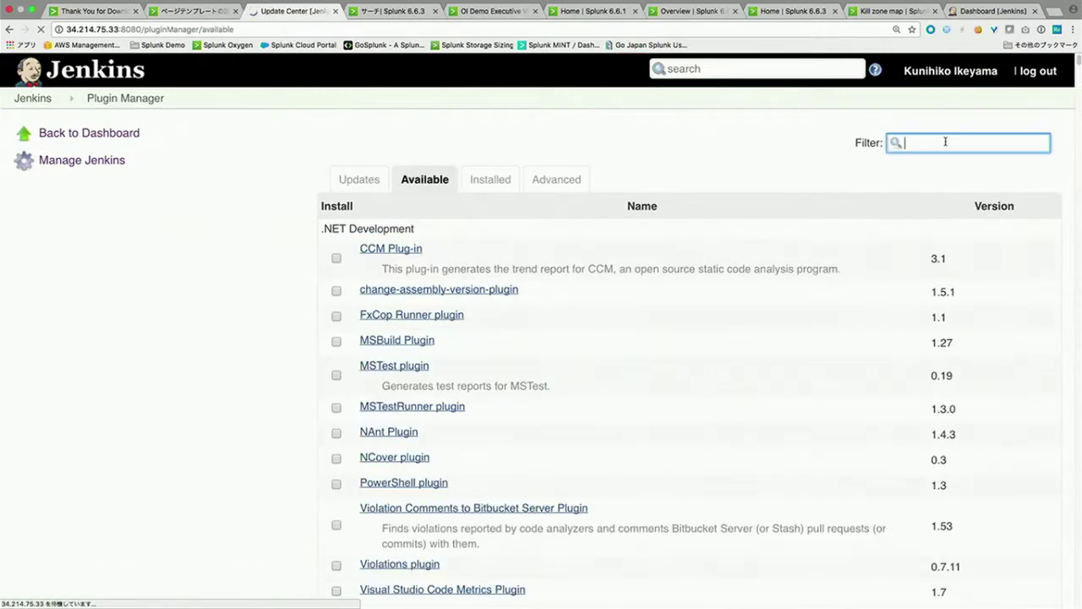
{"action": "type", "text": "splunk"}
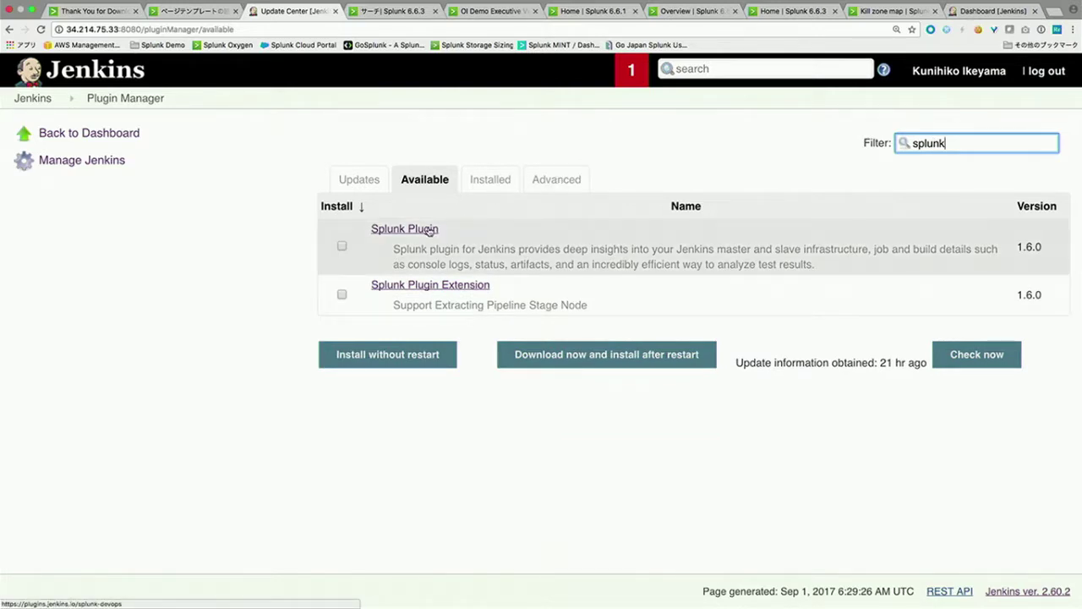
Step: Download Splunk Plugin to install after restart, with Jenkins restarting once installation completes
{"action": "left_click", "coordinate": [343, 246]}
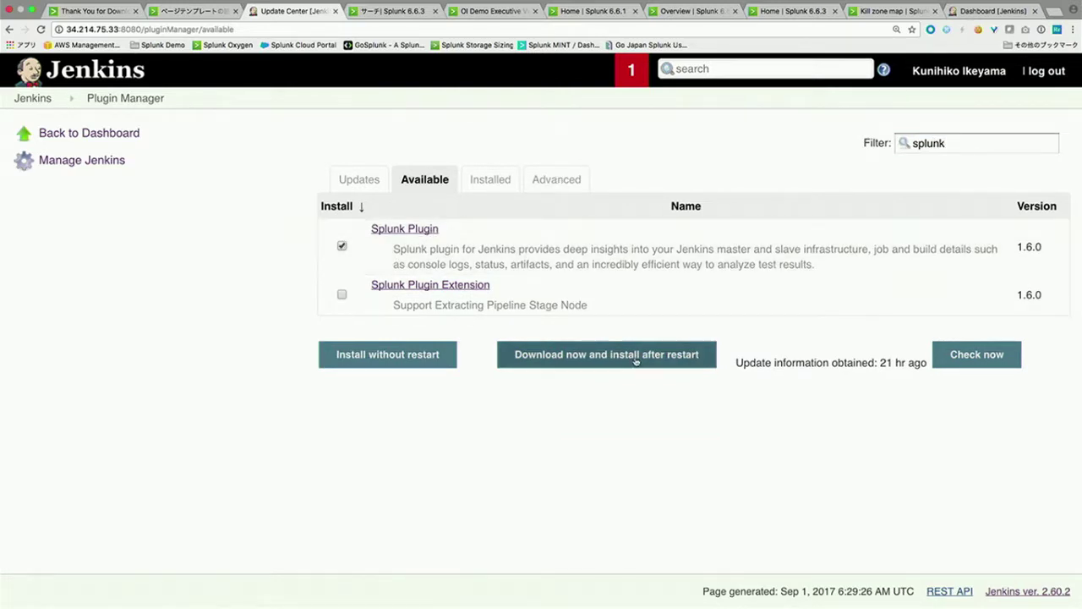
{"action": "left_click", "coordinate": [556, 362]}
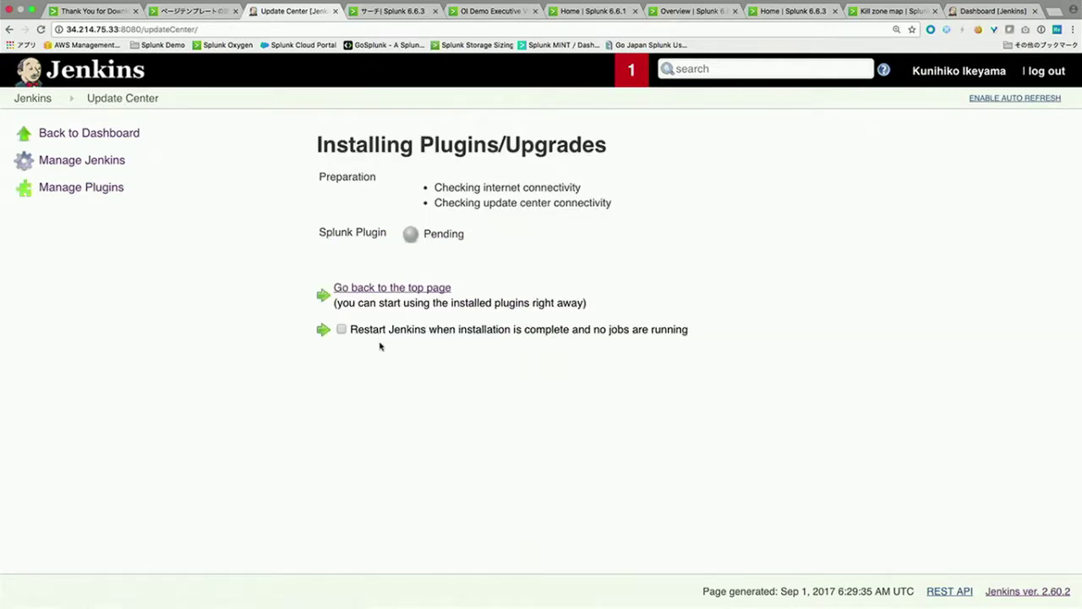
{"action": "left_click", "coordinate": [342, 330]}
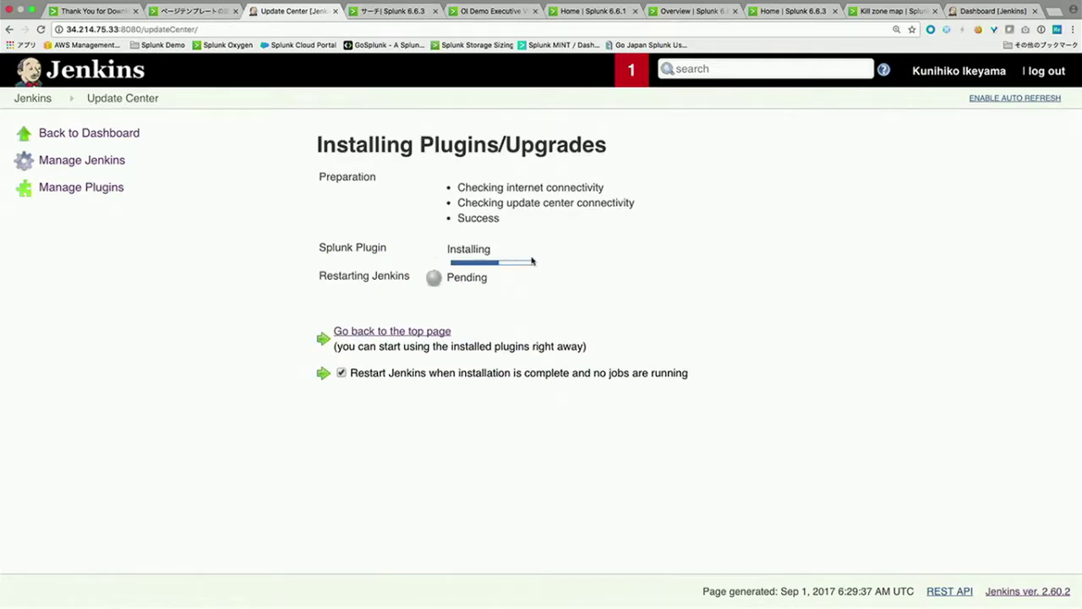
{"action": "left_click", "coordinate": [183, 11]}
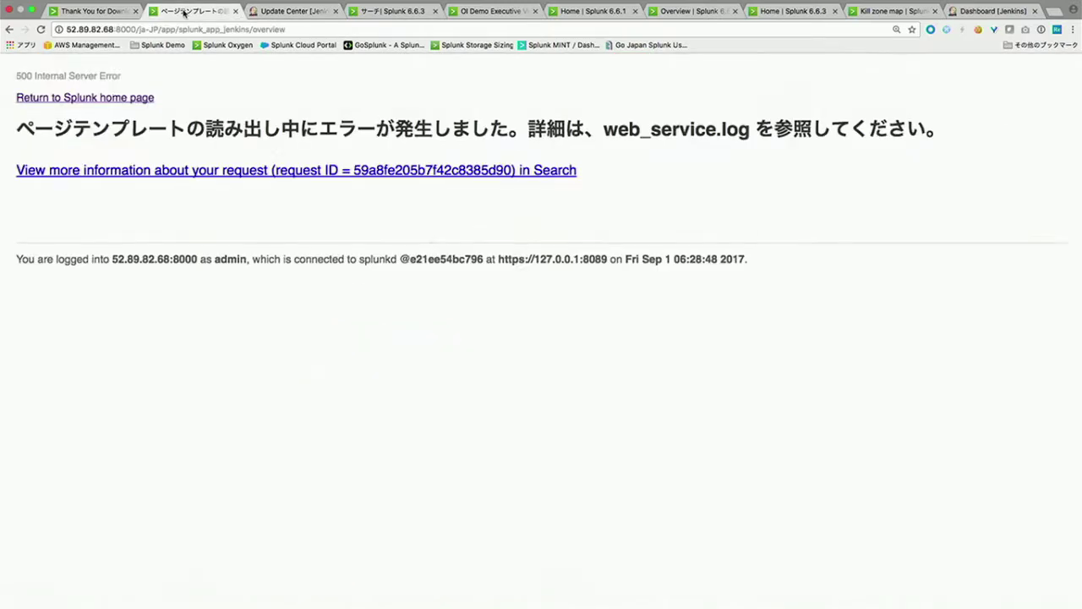
Step: Sign back into Splunk as admin, open the Jenkins app Overview, and drop down Settings
{"action": "left_click_drag", "start_coordinate": [144, 30], "coordinate": [147, 100]}
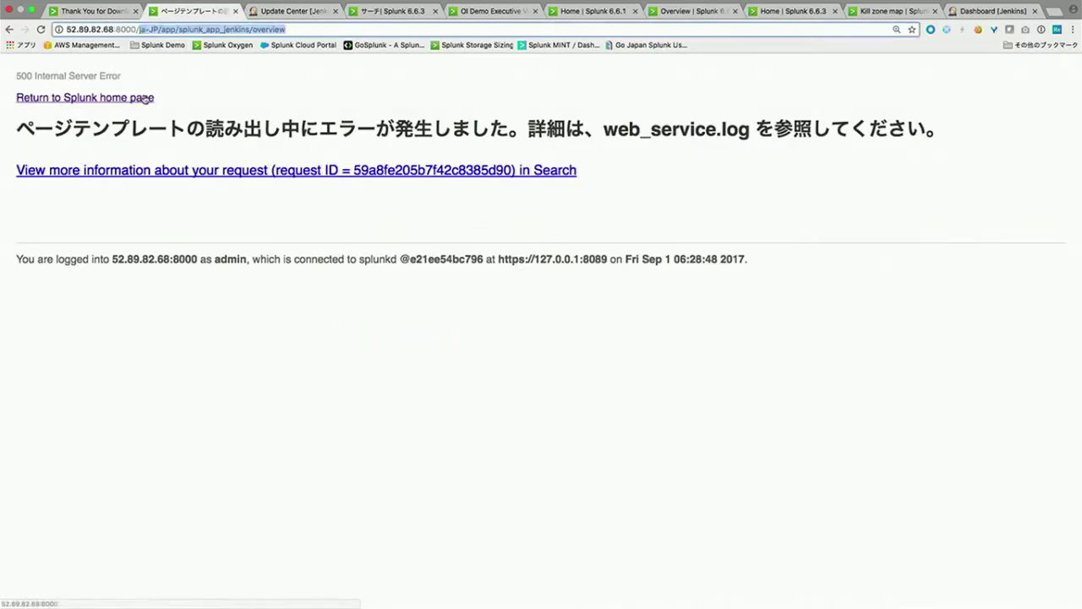
{"action": "key", "text": "BackSpace"}
{"action": "key", "text": "Return"}
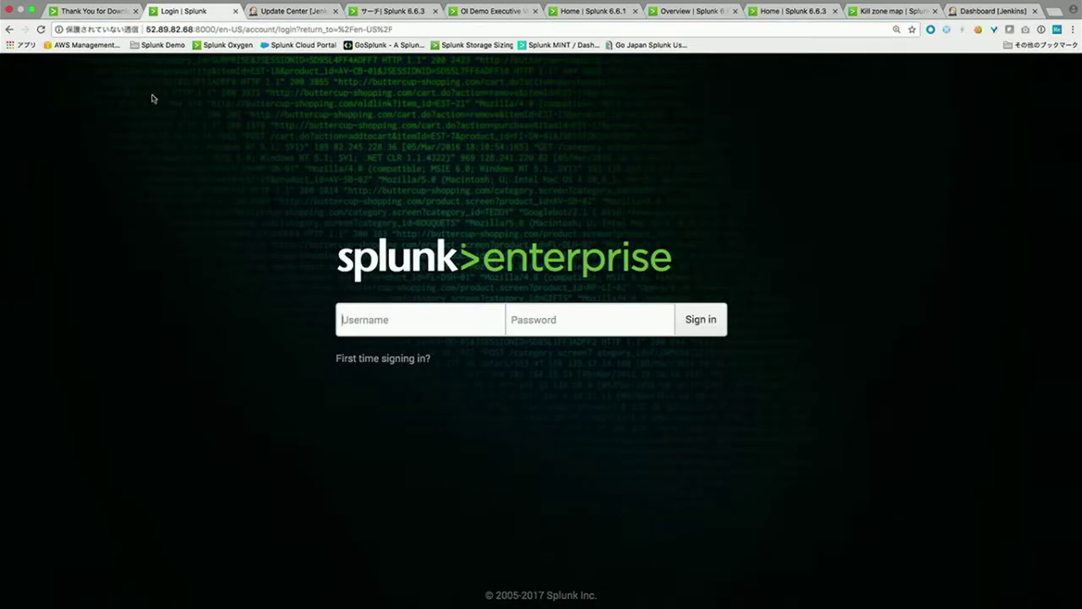
{"action": "type", "text": "admin"}
{"action": "key", "text": "Tab"}
{"action": "type", "text": "c"}
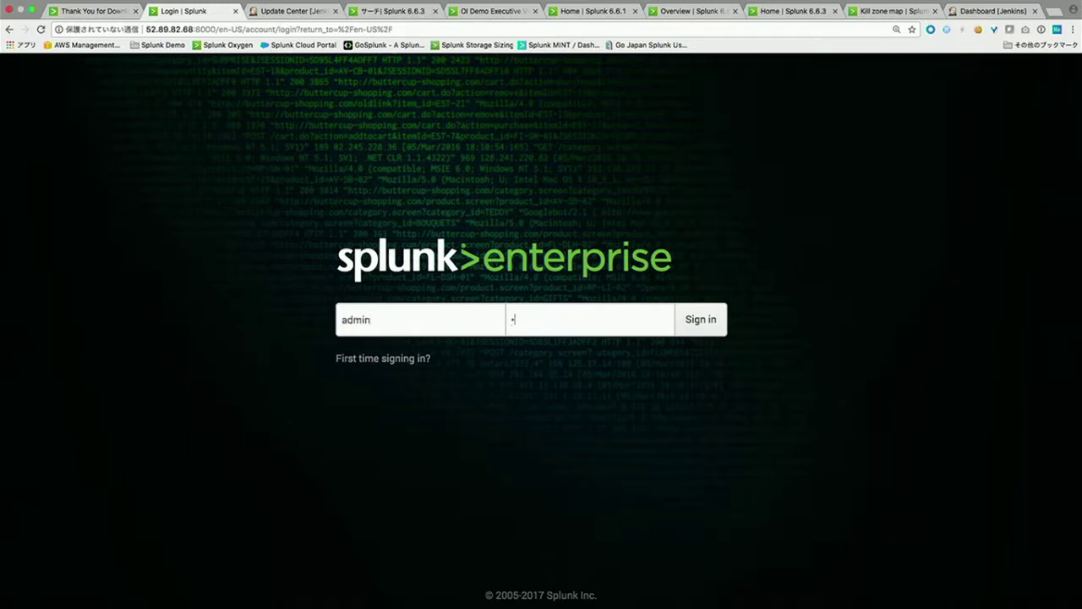
{"action": "key", "text": "Return"}
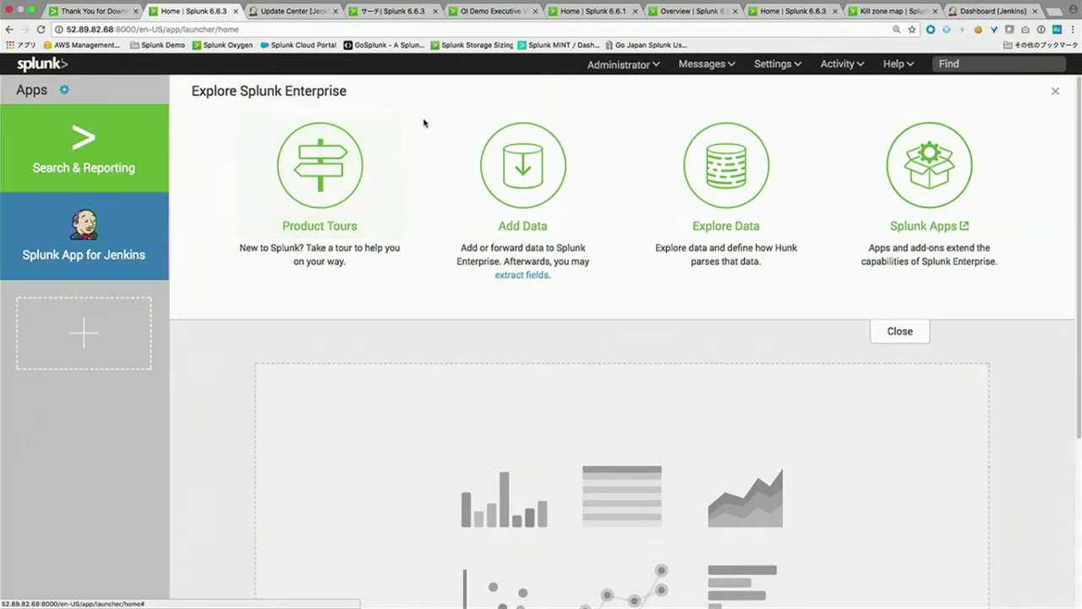
{"action": "left_click", "coordinate": [114, 241]}
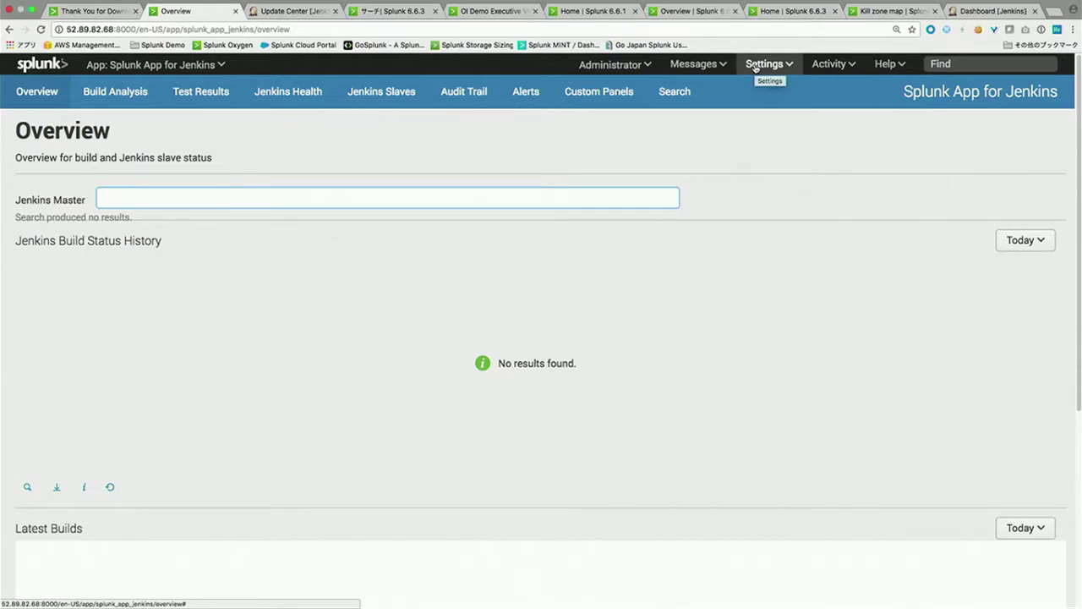
{"action": "left_click", "coordinate": [759, 66]}
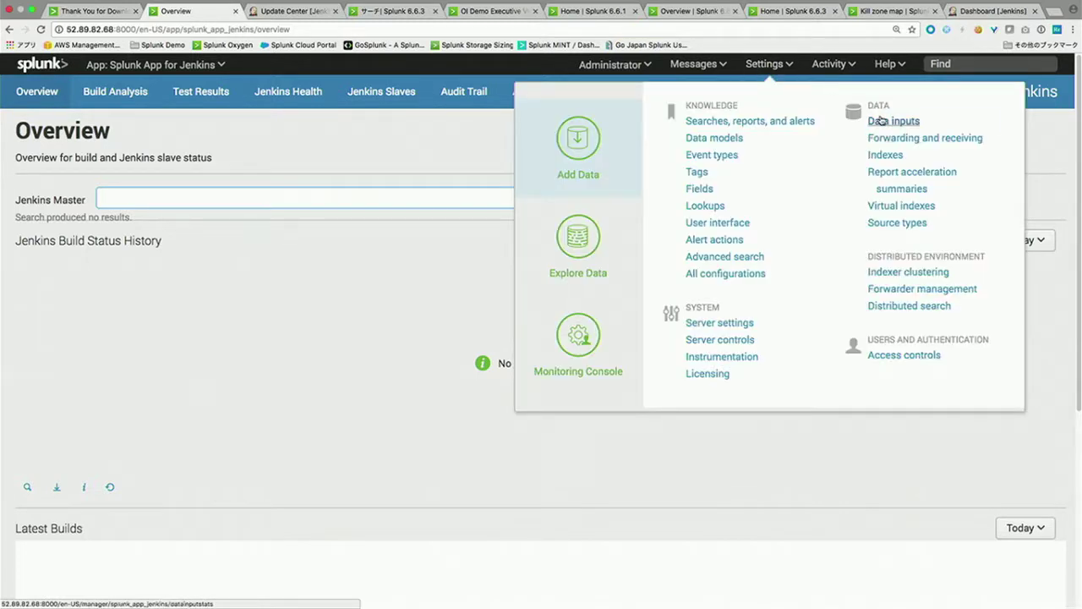
Step: Show the HTTP Event Collector data inputs page in Japanese (ja-JP)
{"action": "left_click", "coordinate": [880, 121]}
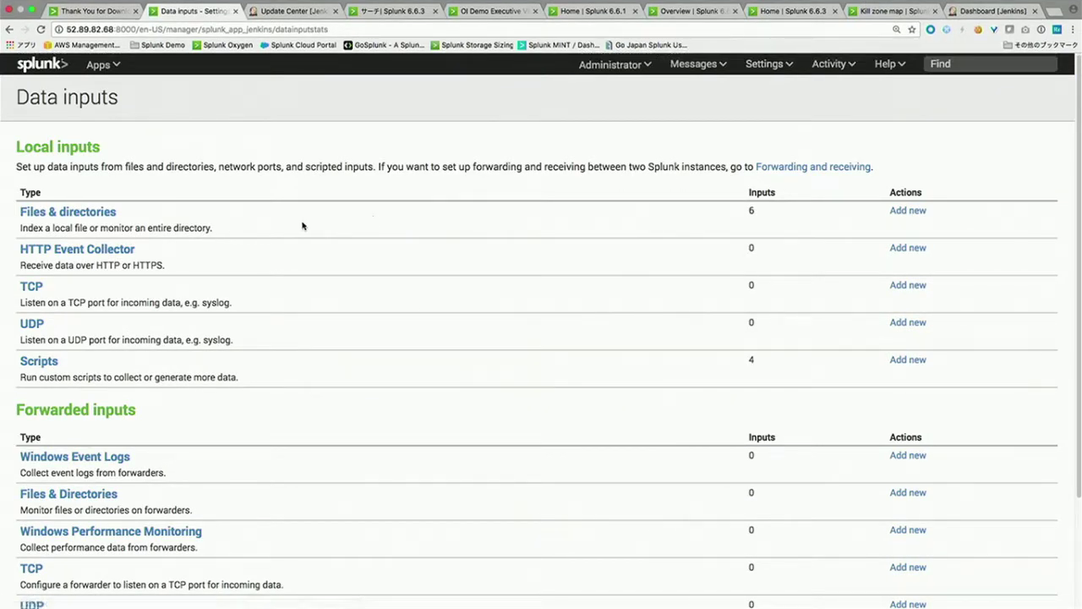
{"action": "left_click", "coordinate": [102, 256]}
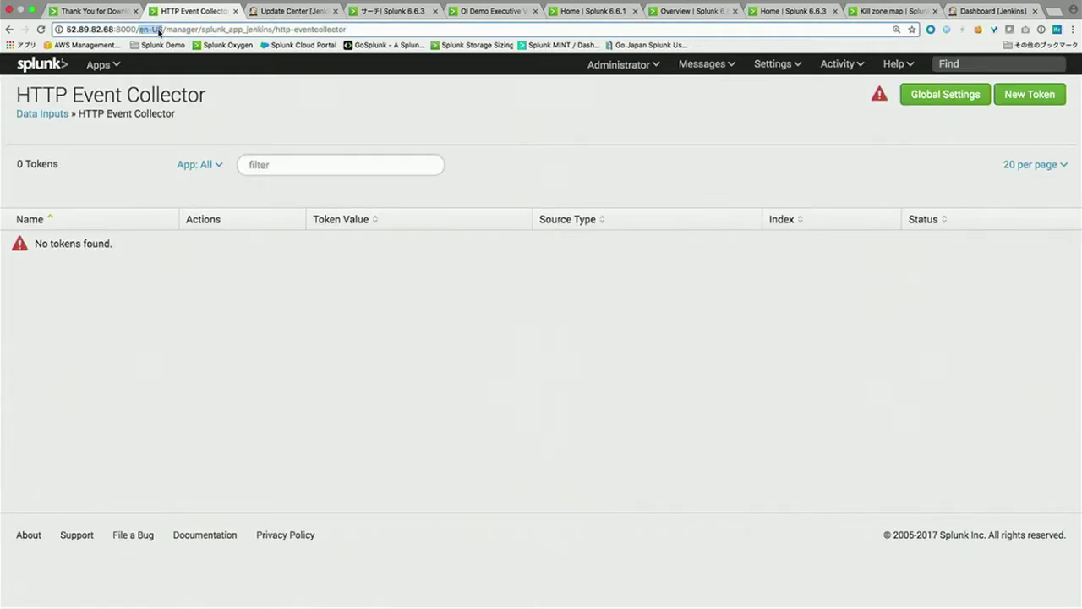
{"action": "left_click", "coordinate": [159, 29]}
{"action": "key", "text": "BackSpace"}
{"action": "key", "text": "BackSpace"}
{"action": "key", "text": "BackSpace"}
{"action": "key", "text": "BackSpace"}
{"action": "key", "text": "BackSpace"}
{"action": "type", "text": "ja-JP"}
{"action": "key", "text": "Return"}
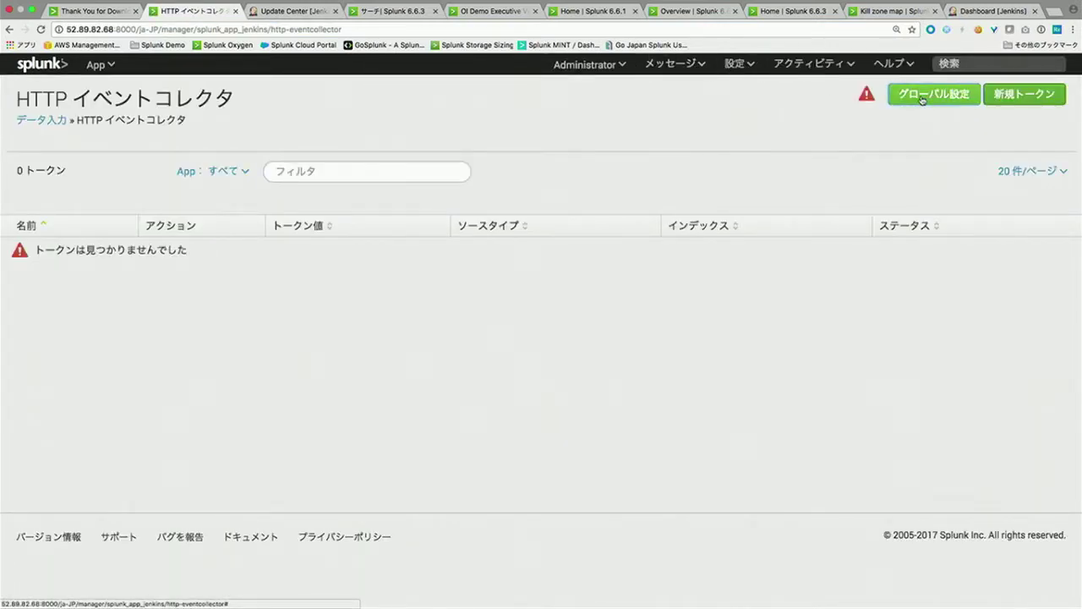
Step: Enable All Tokens in the collector's global settings, save, and begin a new token
{"action": "left_click", "coordinate": [933, 94]}
{"action": "left_click", "coordinate": [451, 186]}
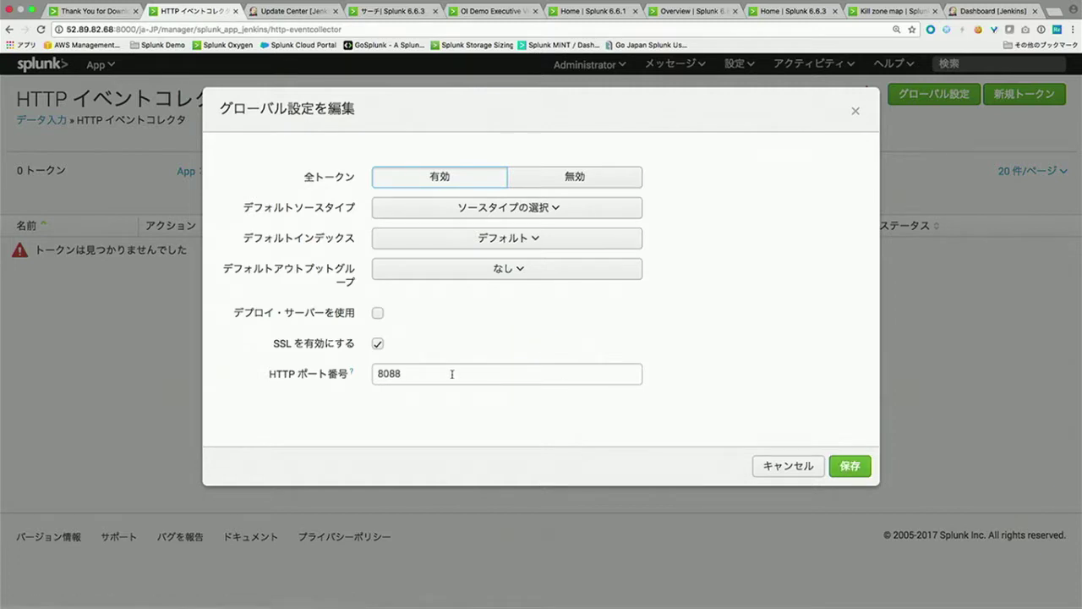
{"action": "left_click", "coordinate": [845, 460]}
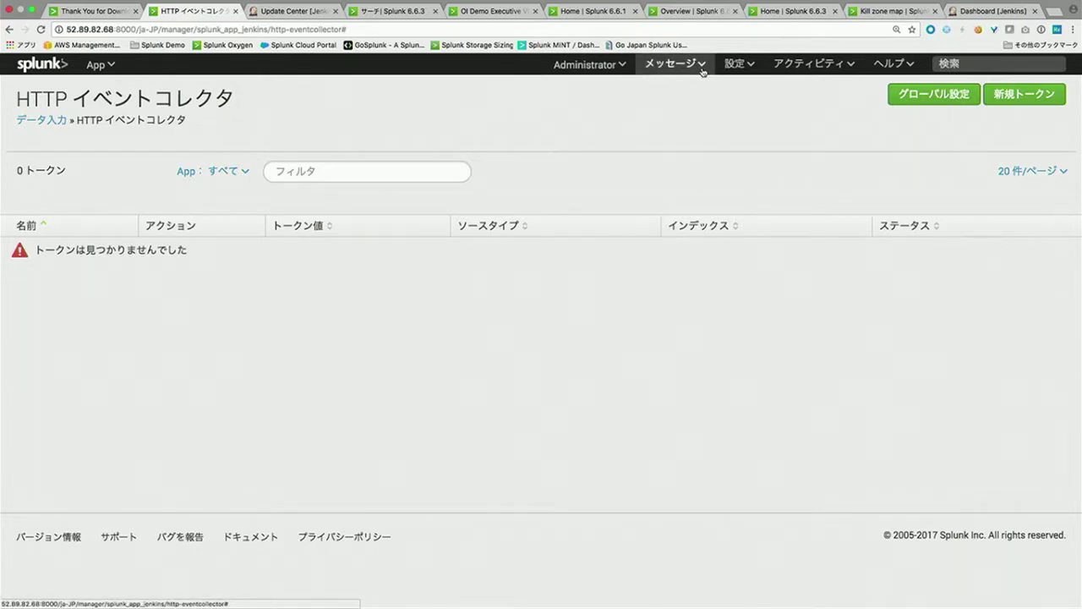
{"action": "left_click", "coordinate": [1040, 96]}
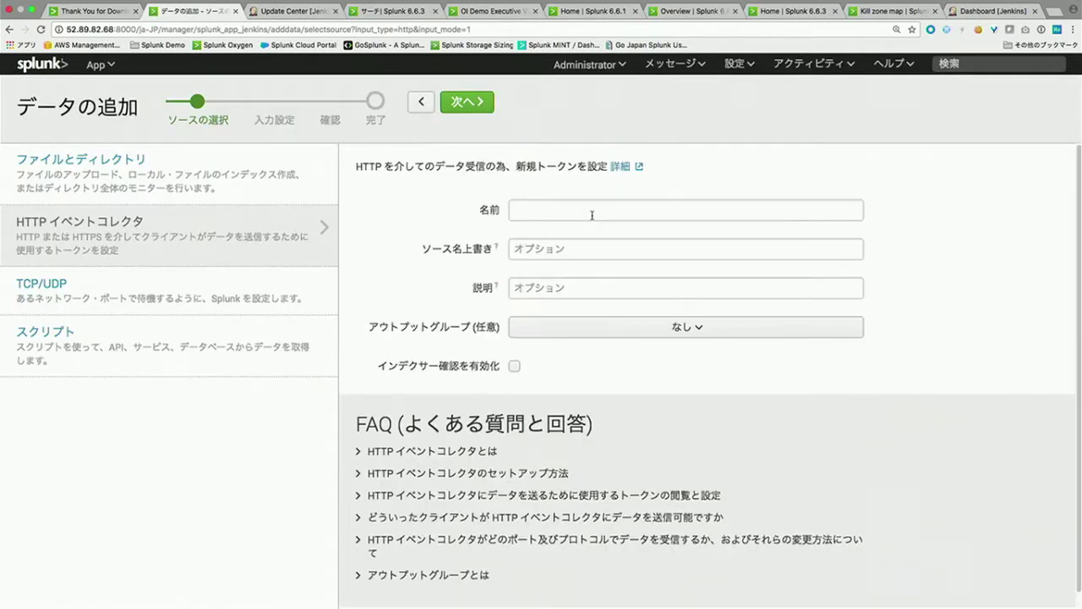
Step: Name the new HTTP Event Collector token jenkins
{"action": "left_click", "coordinate": [562, 213]}
{"action": "type", "text": "jenkins"}
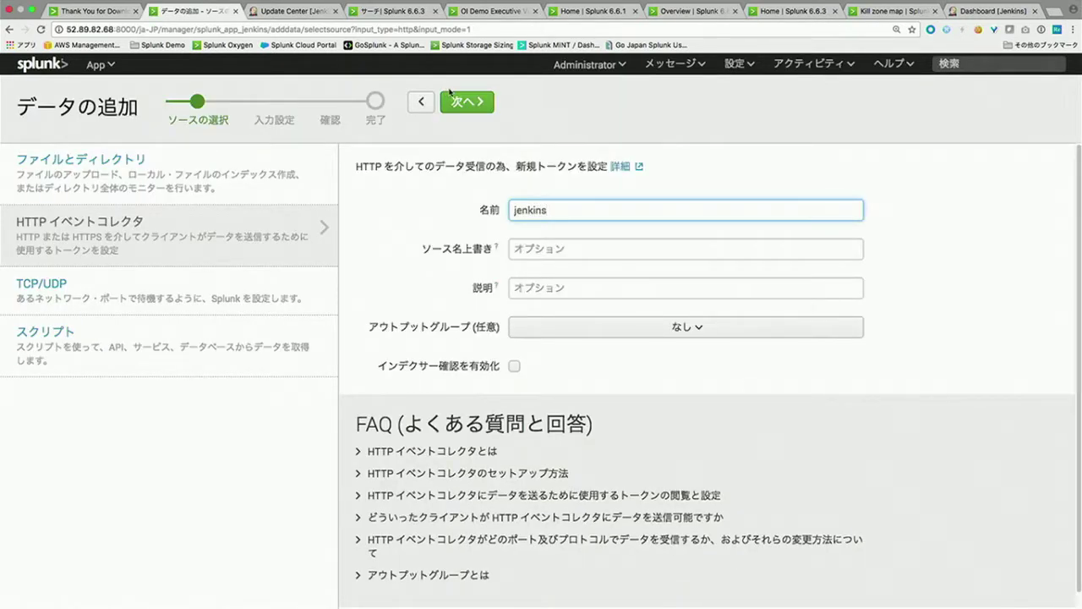
{"action": "left_click", "coordinate": [451, 95]}
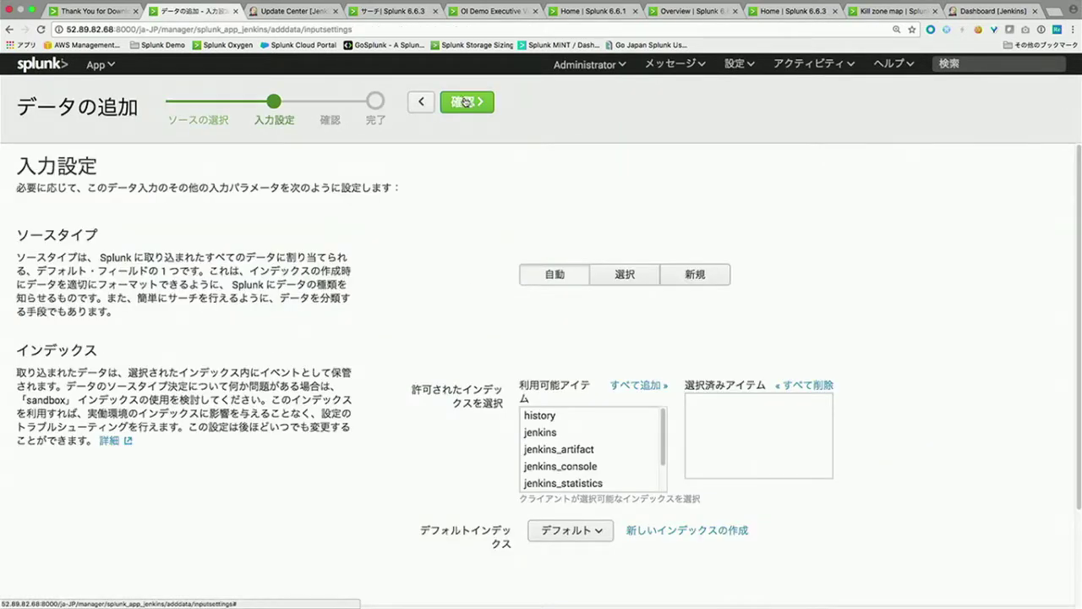
Step: Allow the main, jenkins, jenkins_artifact, jenkins_console and jenkins_statistics indexes for the token
{"action": "scroll", "coordinate": [463, 362], "scroll_direction": "down", "scroll_amount": 2}
{"action": "scroll", "coordinate": [580, 376], "scroll_direction": "down", "scroll_amount": 2}
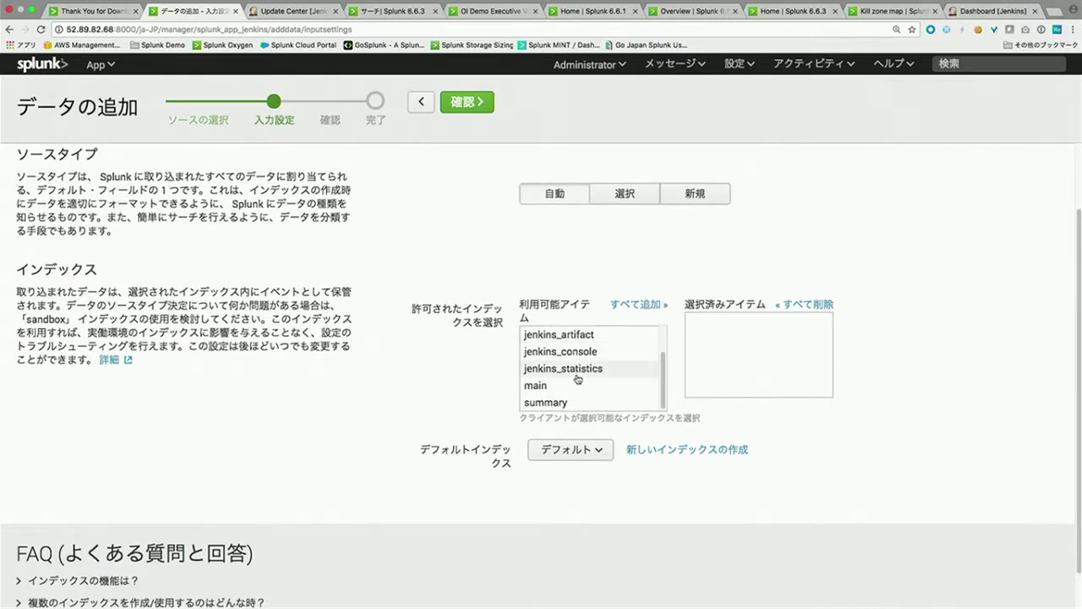
{"action": "left_click", "coordinate": [578, 382]}
{"action": "scroll", "coordinate": [575, 381], "scroll_direction": "up", "scroll_amount": 2}
{"action": "left_click", "coordinate": [573, 357]}
{"action": "left_click", "coordinate": [570, 374]}
{"action": "left_click", "coordinate": [572, 390]}
{"action": "left_click", "coordinate": [572, 408]}
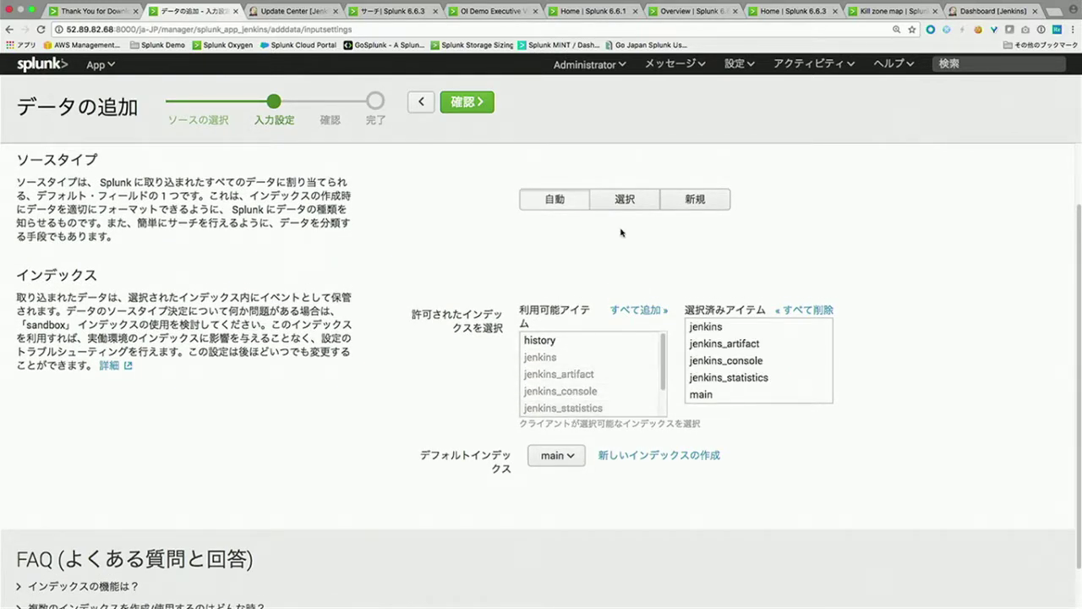
Step: Review and submit the token, copy its value, and return to the Jenkins tab
{"action": "left_click", "coordinate": [466, 101]}
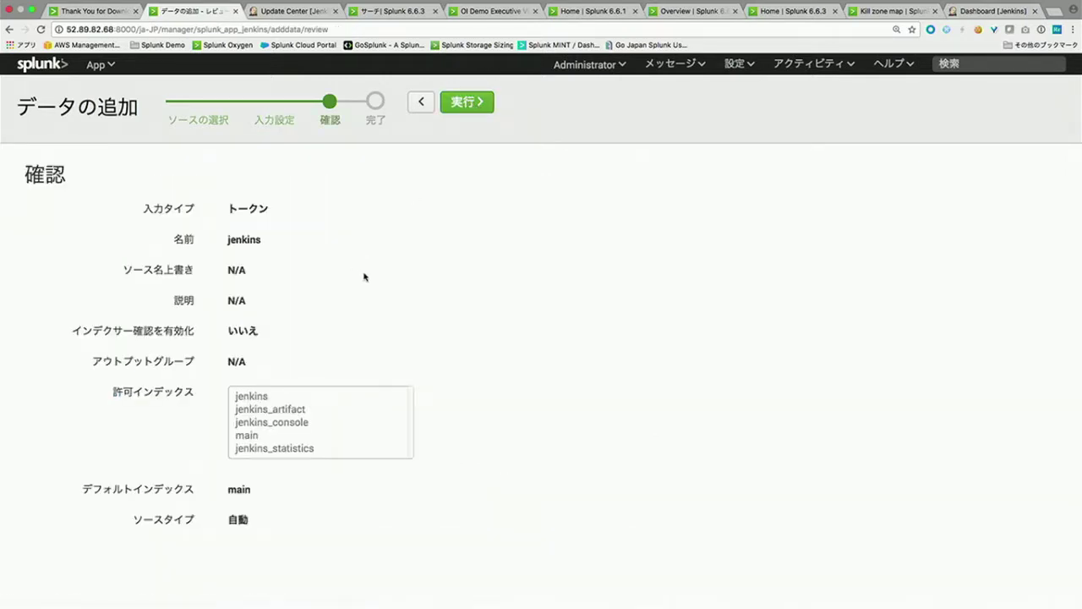
{"action": "left_click", "coordinate": [448, 101]}
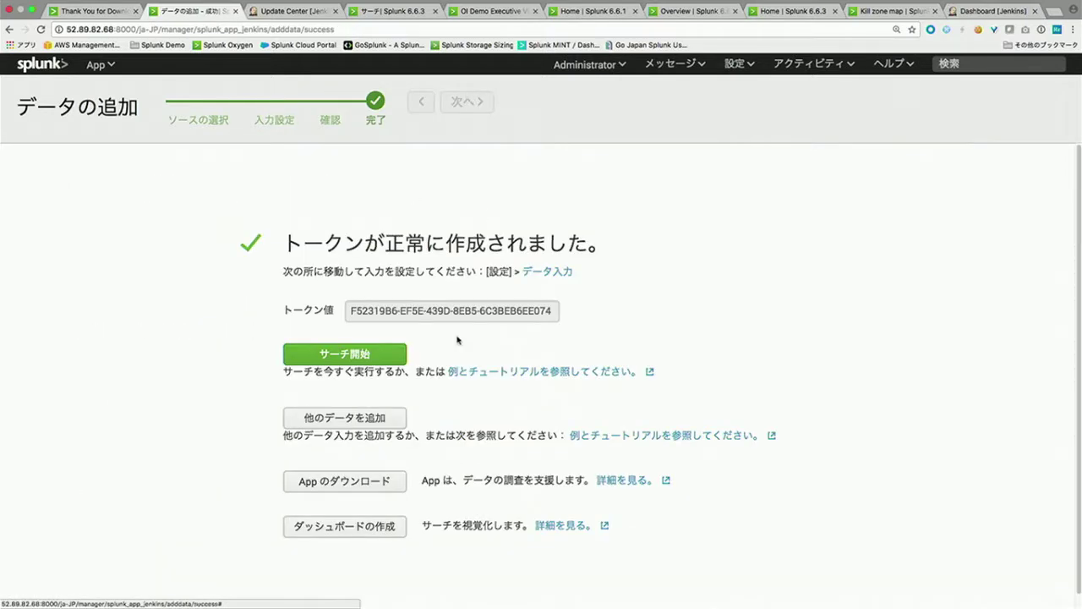
{"action": "triple_click", "coordinate": [432, 312]}
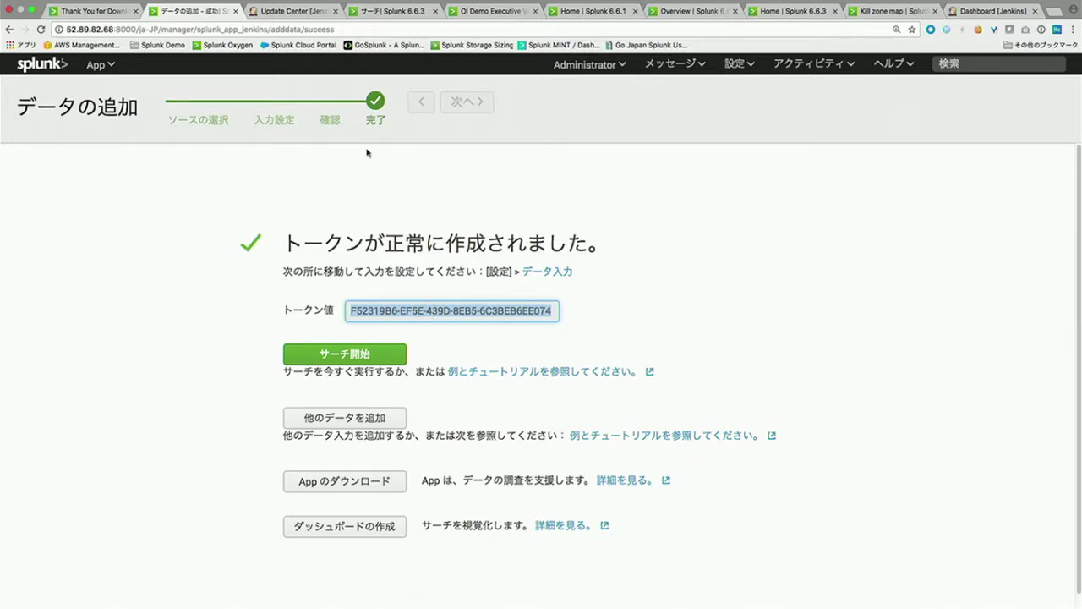
{"action": "left_click", "coordinate": [287, 11]}
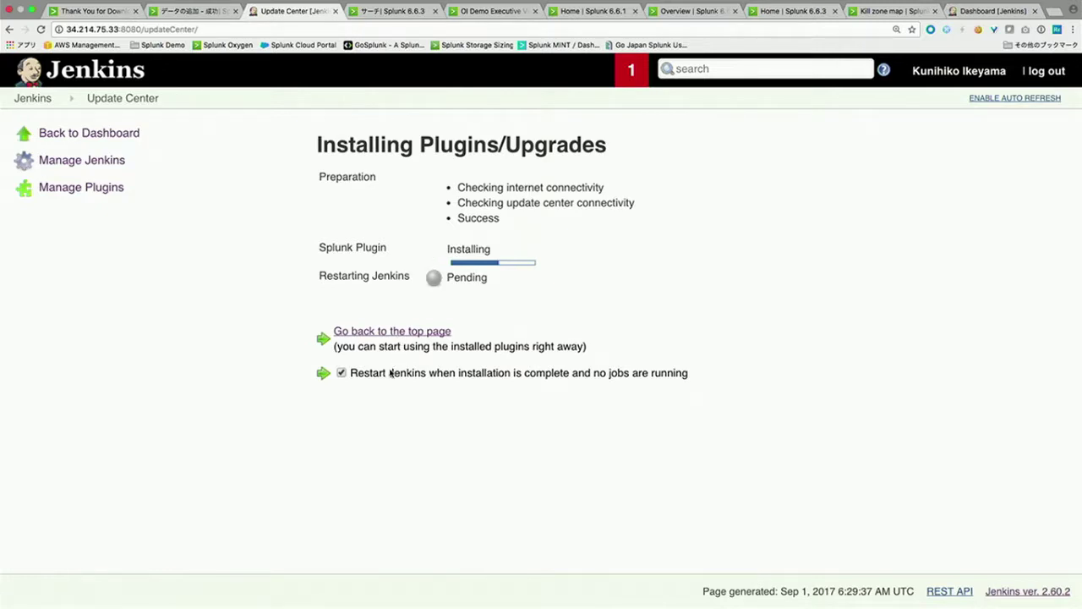
Step: Tick restart-after-install for the Splunk Plugin download, then go to Manage Jenkins
{"action": "left_click", "coordinate": [342, 373]}
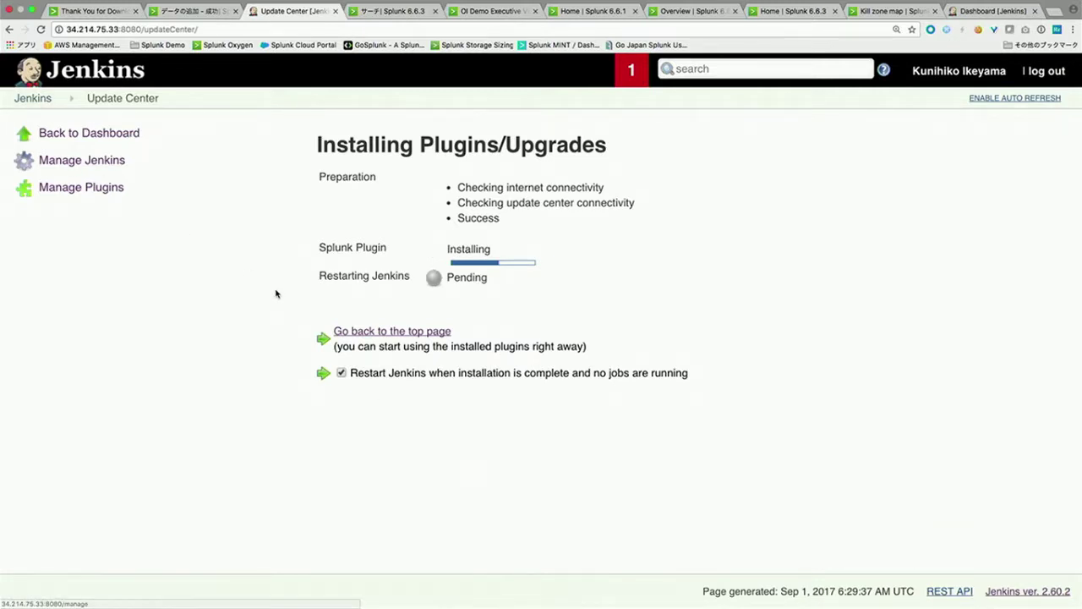
{"action": "double_click", "coordinate": [452, 251]}
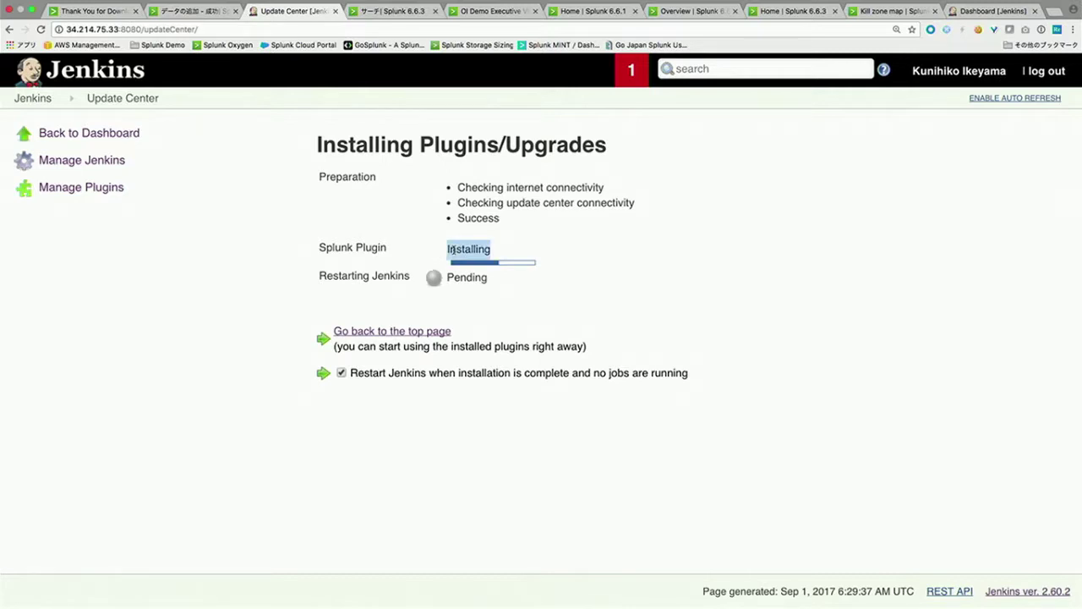
{"action": "left_click", "coordinate": [64, 164]}
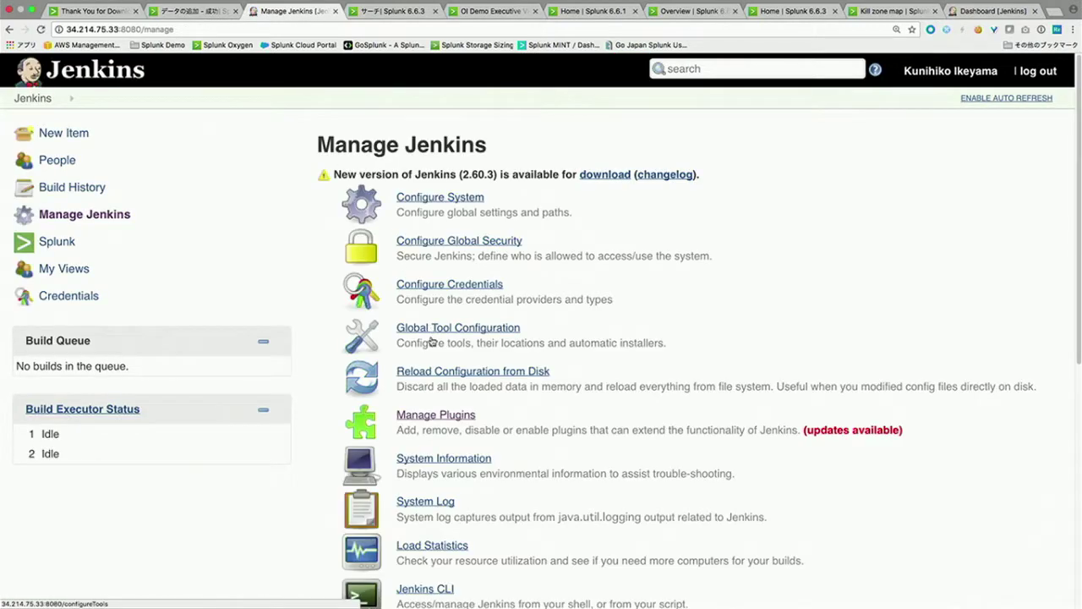
Step: Check the Available plugins filtered by 'splunk', viewing the Splunk Plugin Extension details
{"action": "left_click", "coordinate": [431, 415]}
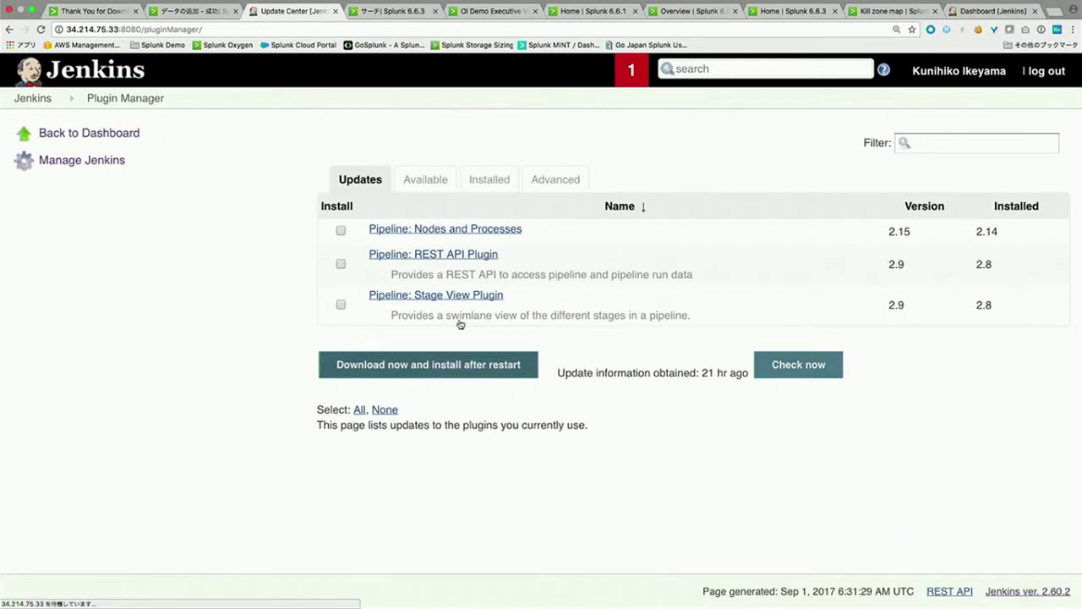
{"action": "left_click", "coordinate": [425, 179]}
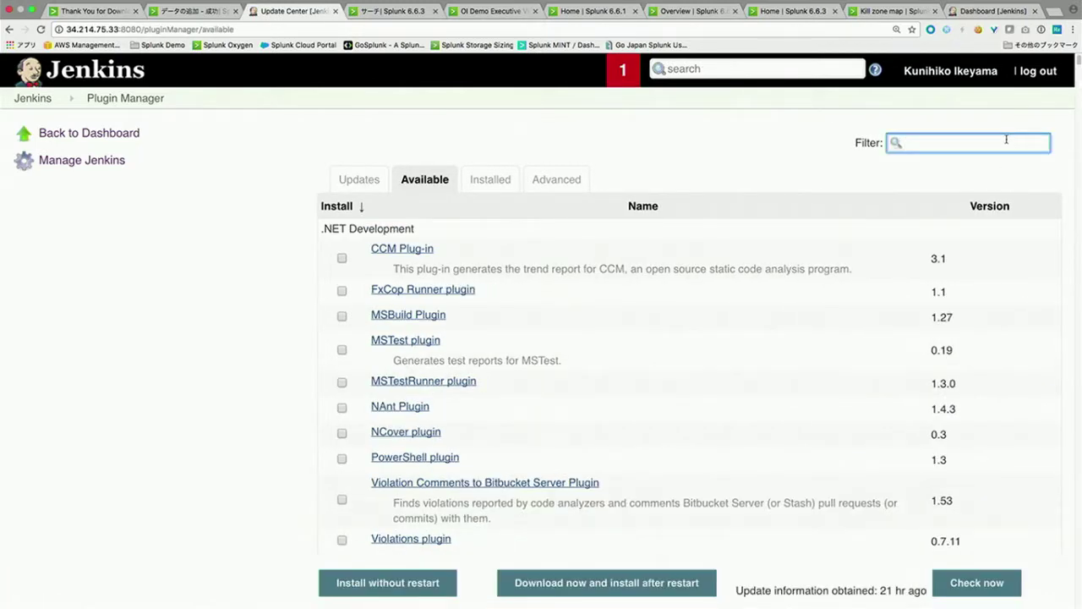
{"action": "type", "text": "splunk"}
{"action": "left_click", "coordinate": [474, 229]}
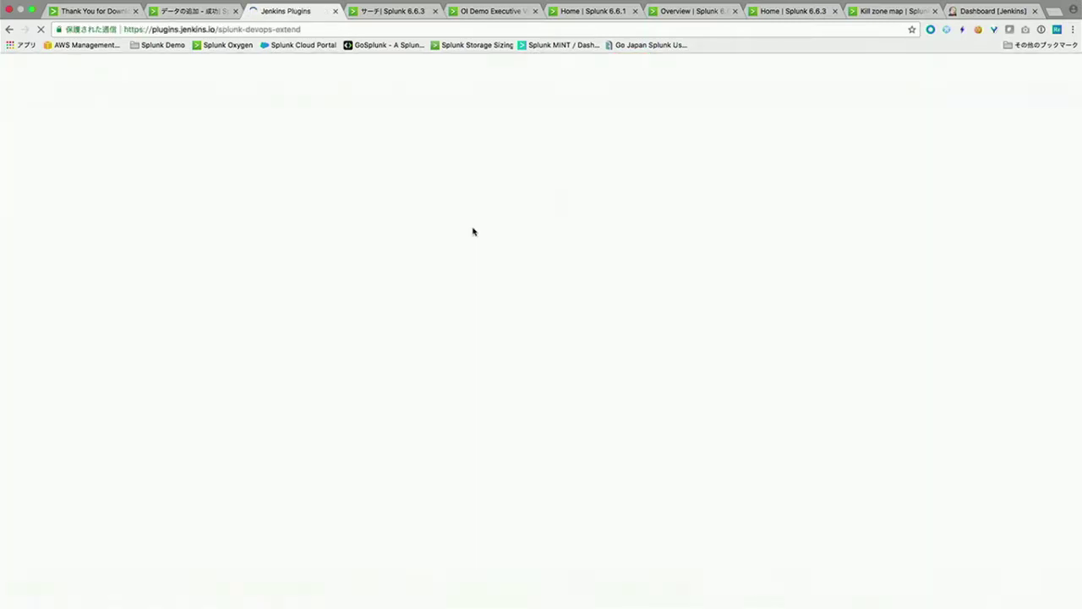
{"action": "scroll", "coordinate": [427, 156], "scroll_direction": "left", "scroll_amount": 5}
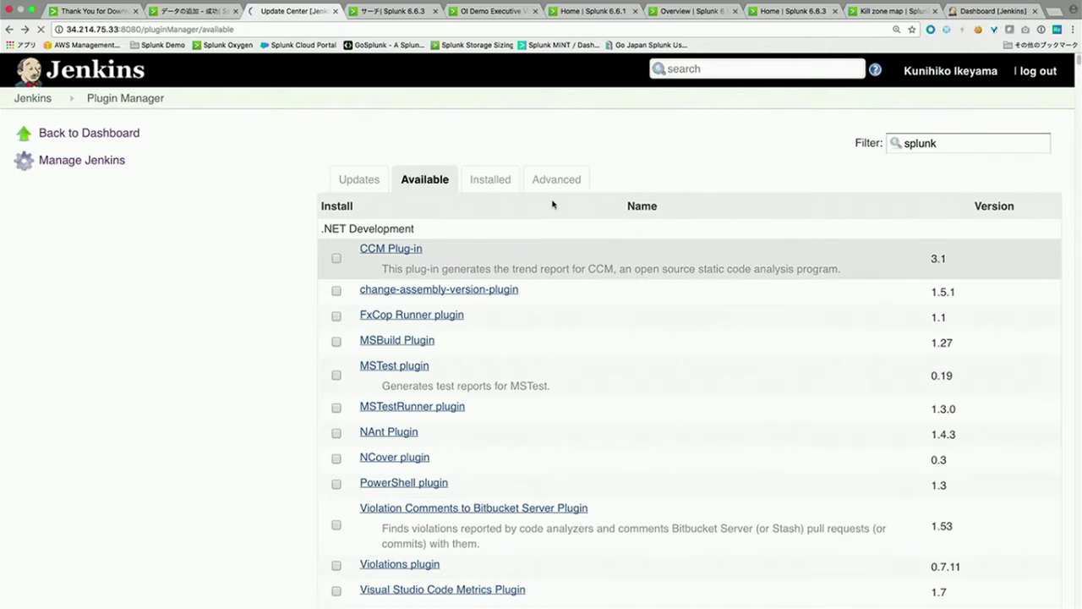
{"action": "left_click", "coordinate": [953, 152]}
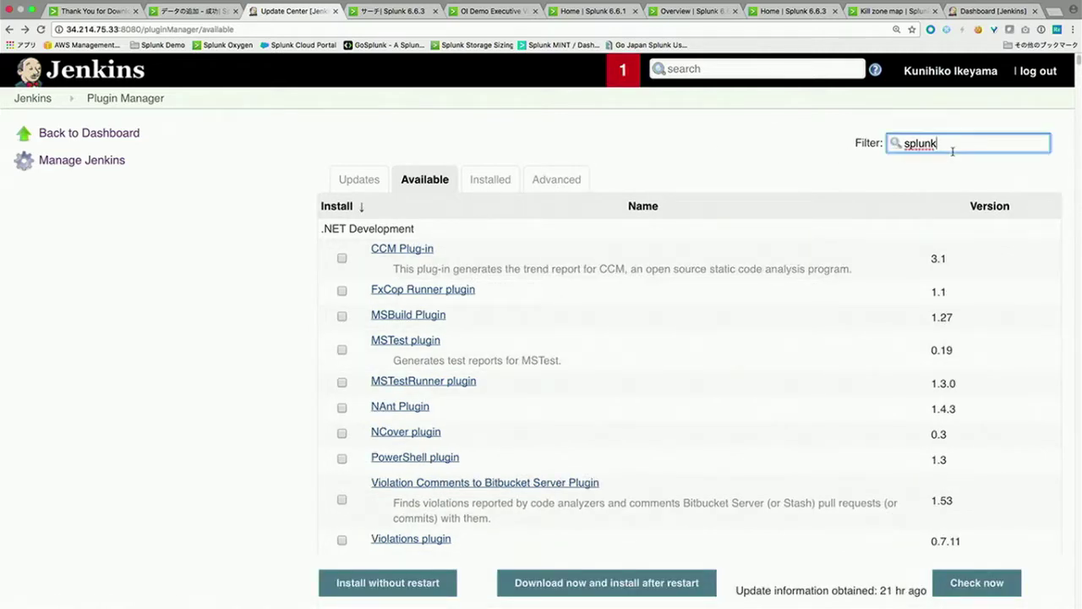
{"action": "key", "text": "BackSpace"}
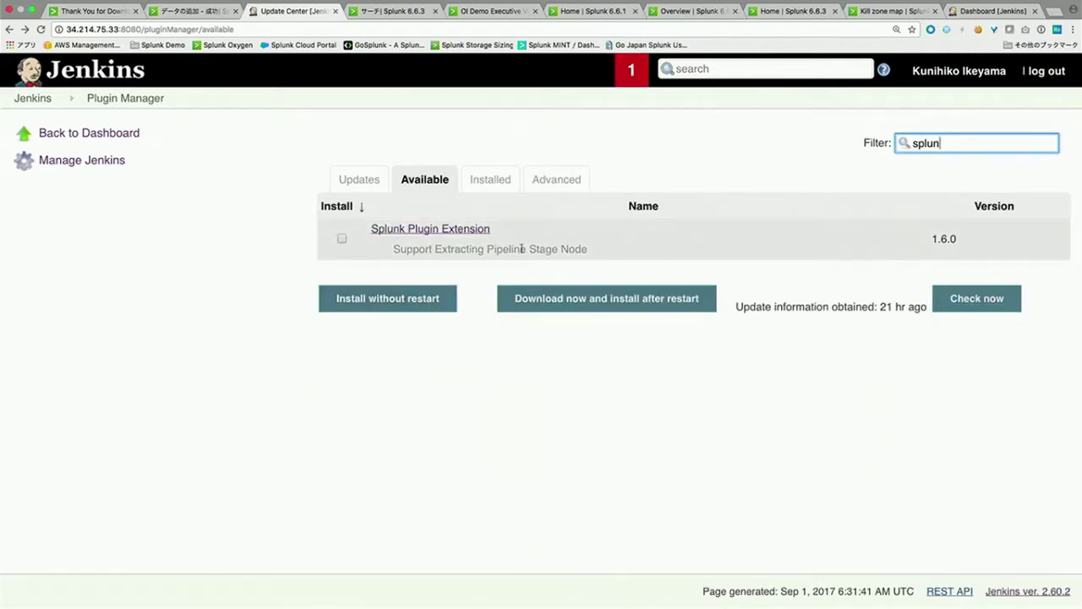
Step: Confirm Splunk Plugin 1.6.0 under Installed filtered by 'splunk', then return to the dashboard
{"action": "left_click", "coordinate": [359, 180]}
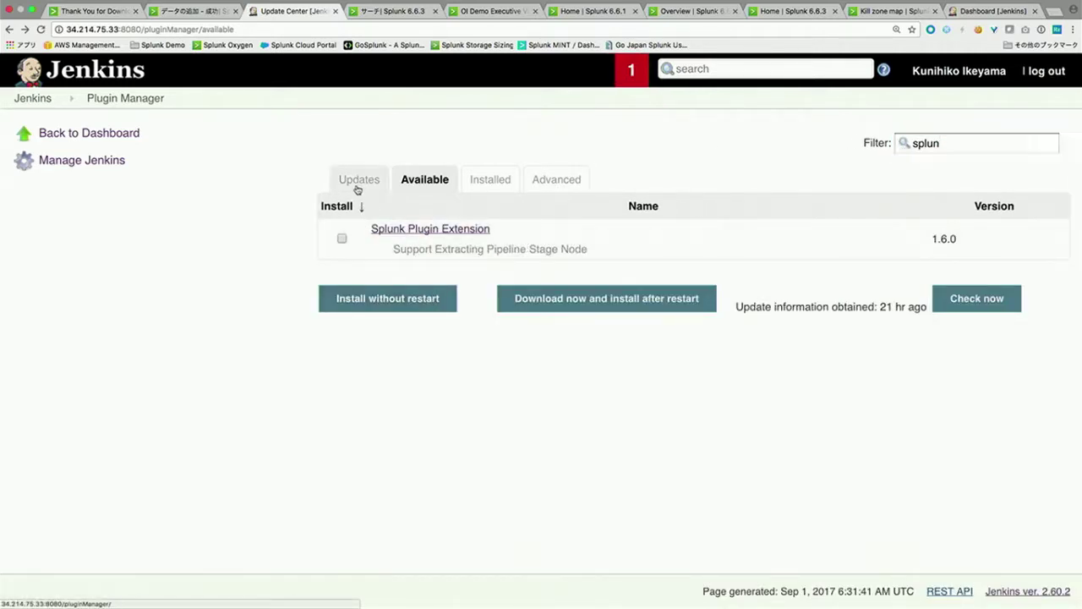
{"action": "left_click", "coordinate": [488, 181]}
{"action": "left_click", "coordinate": [969, 142]}
{"action": "type", "text": "splunk"}
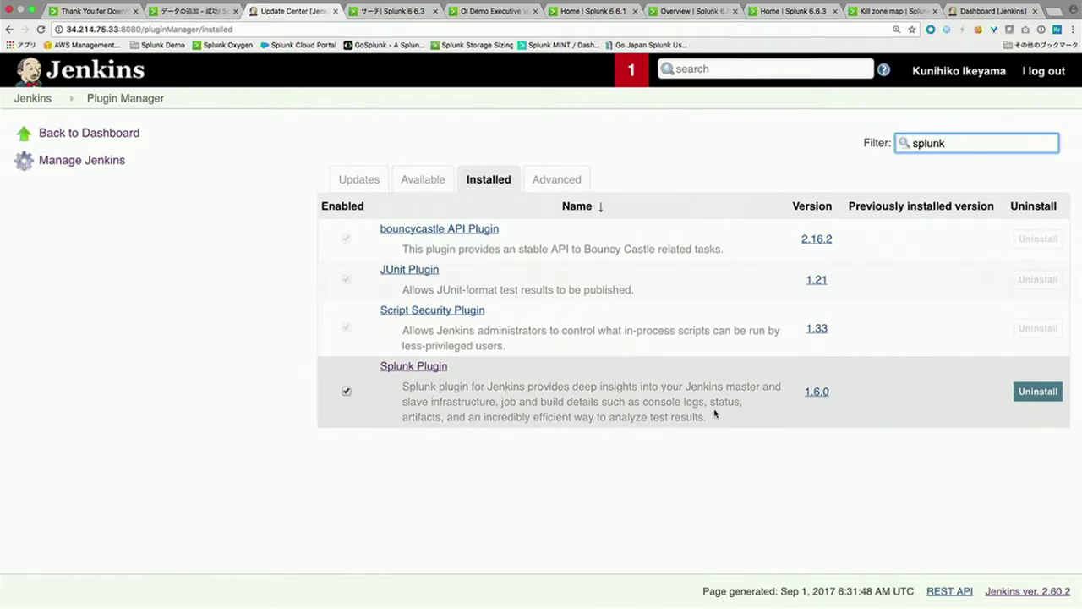
{"action": "left_click", "coordinate": [38, 99]}
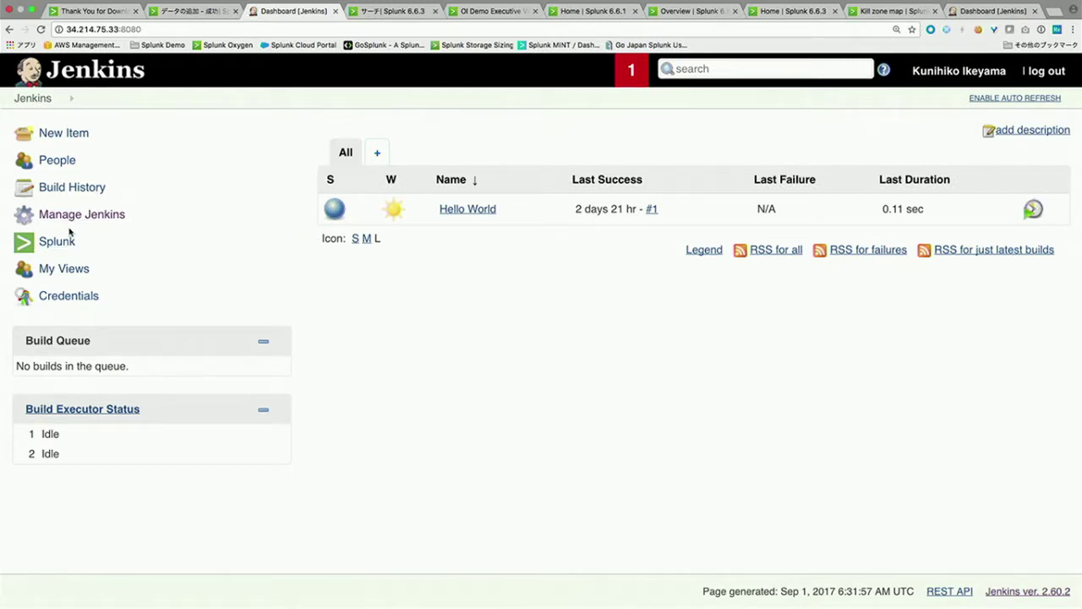
Step: Repeatedly try opening Configure System from Manage Jenkins, stopping and reloading the stalled loads
{"action": "left_click", "coordinate": [84, 218]}
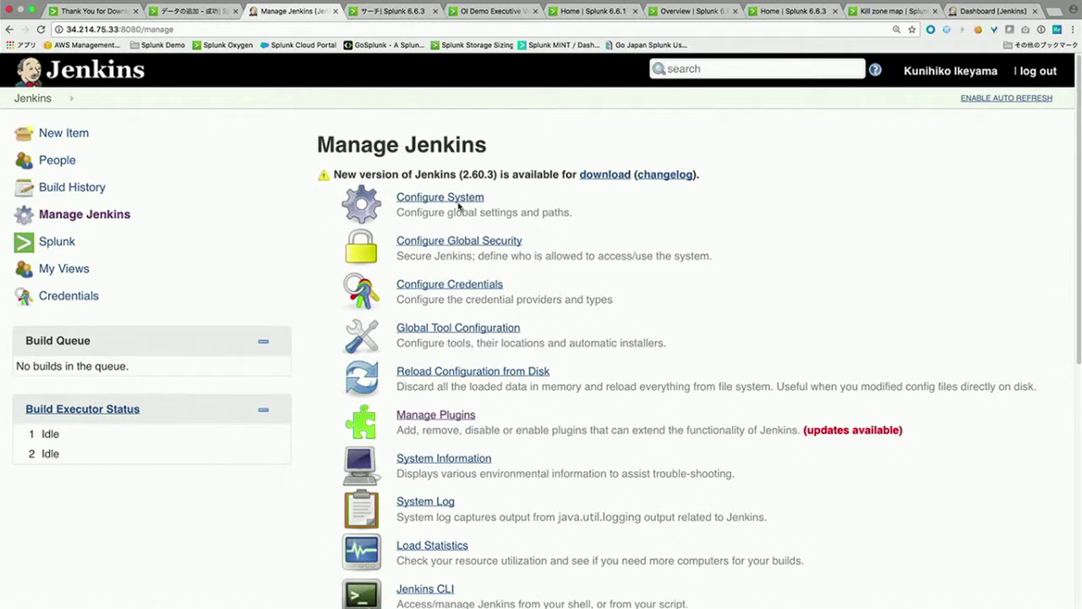
{"action": "left_click", "coordinate": [458, 201]}
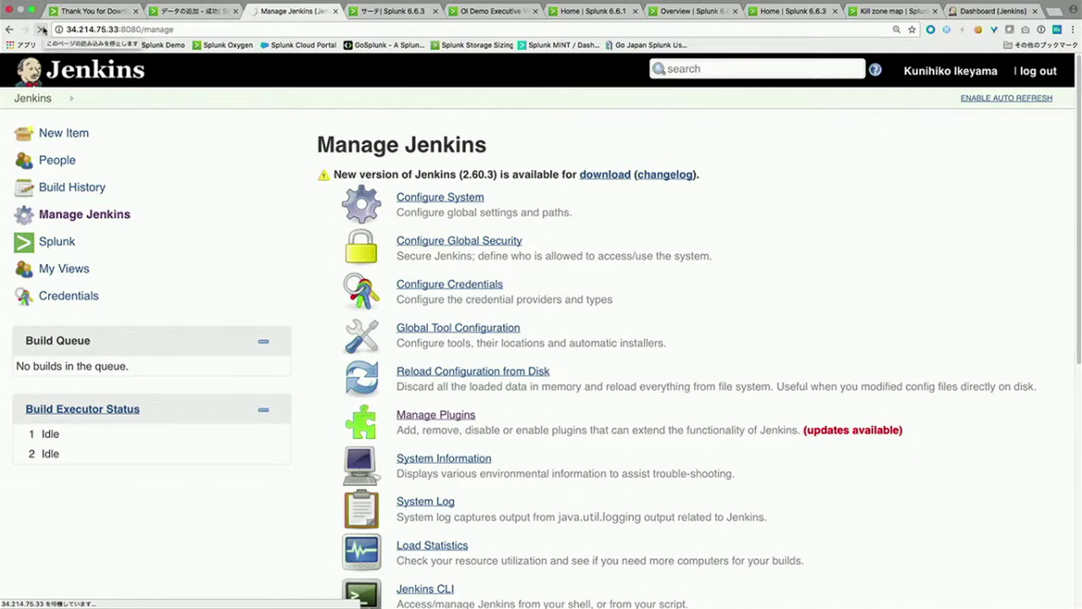
{"action": "left_click", "coordinate": [42, 30]}
{"action": "left_click", "coordinate": [449, 199]}
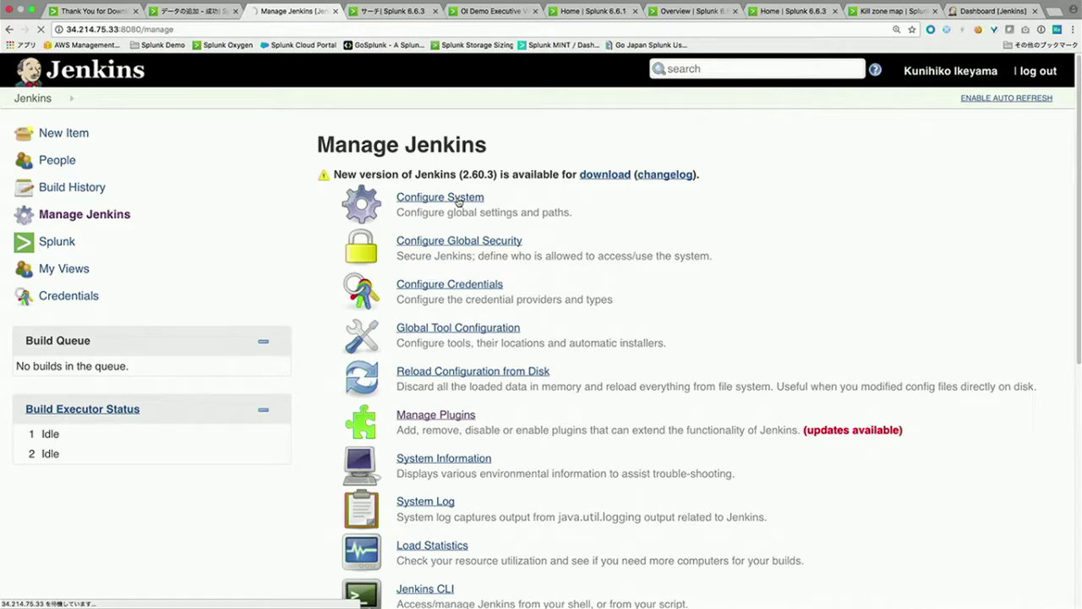
{"action": "left_click", "coordinate": [40, 30]}
{"action": "left_click", "coordinate": [42, 31]}
{"action": "left_click", "coordinate": [459, 198]}
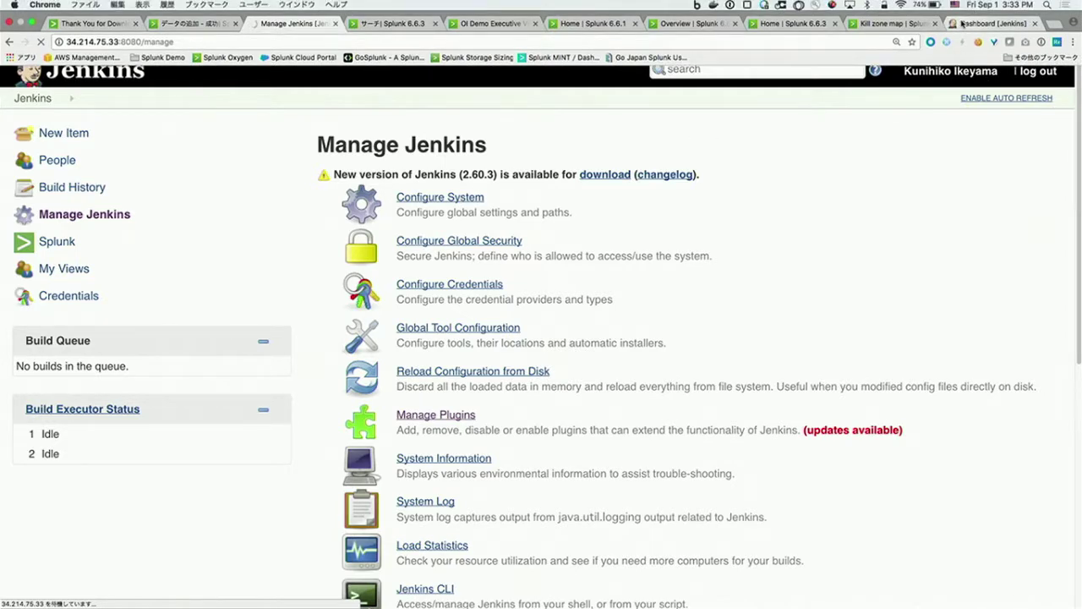
{"action": "left_click", "coordinate": [987, 10]}
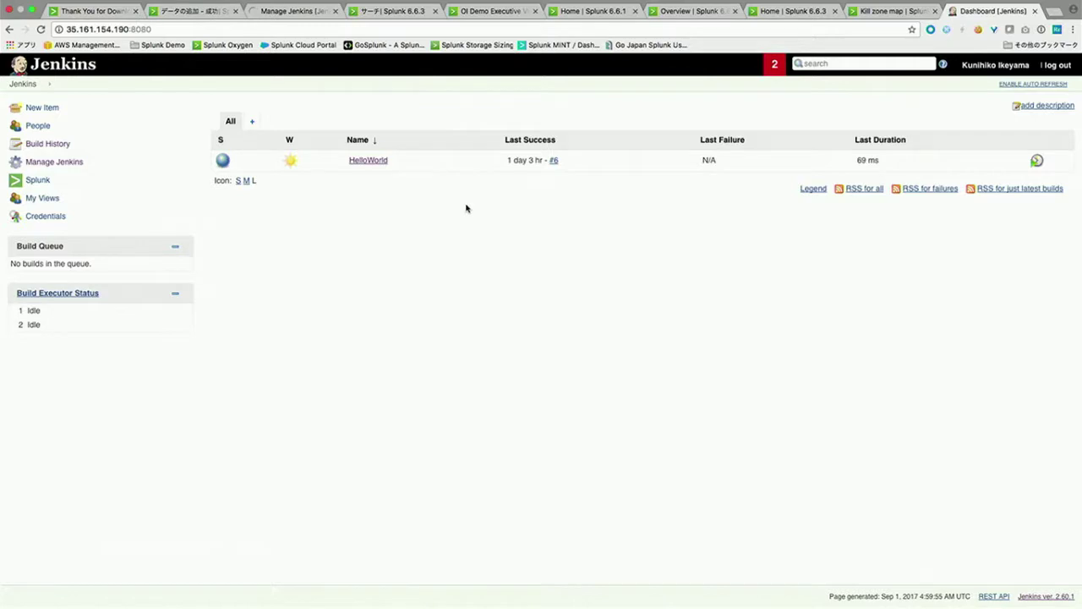
Step: Zoom in and trigger Build Now on HelloWorld, creating build #7, then go to Splunk Home
{"action": "key", "text": "super+plus"}
{"action": "key", "text": "super+plus"}
{"action": "key", "text": "super+plus"}
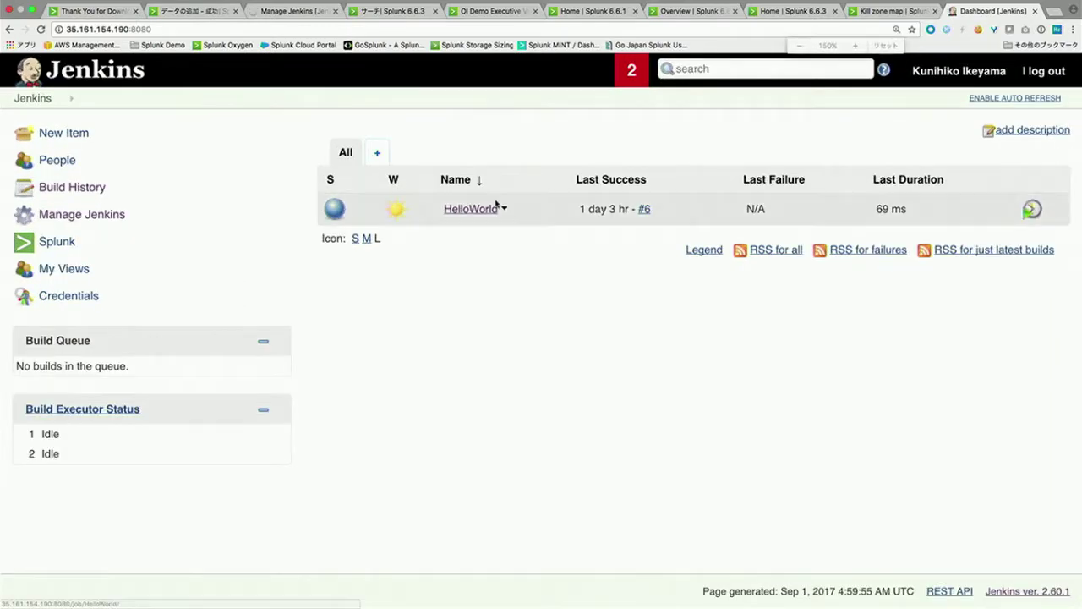
{"action": "left_click", "coordinate": [455, 210]}
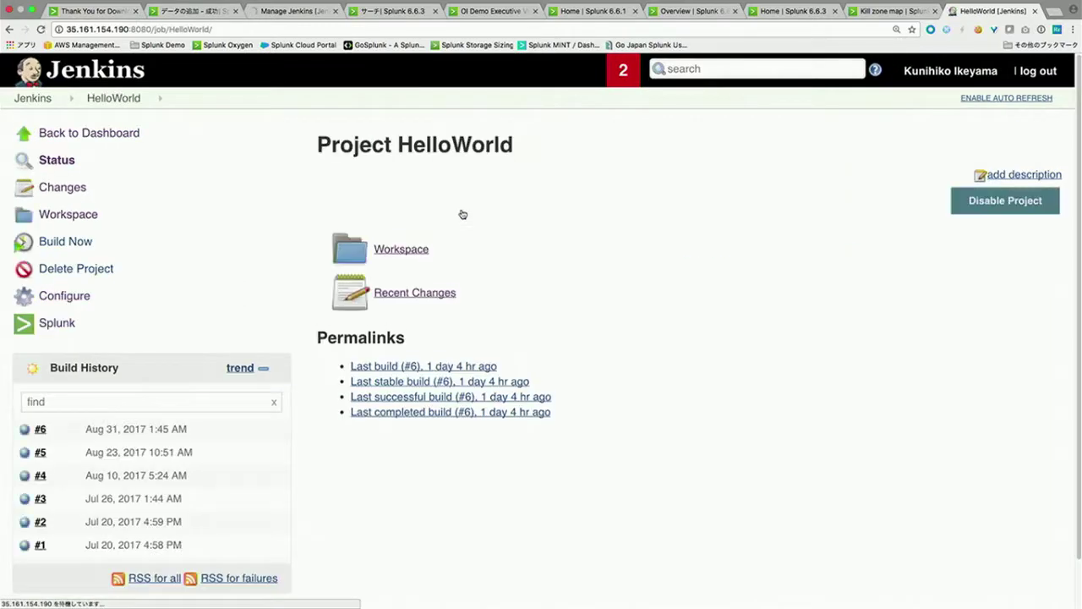
{"action": "left_click", "coordinate": [81, 243]}
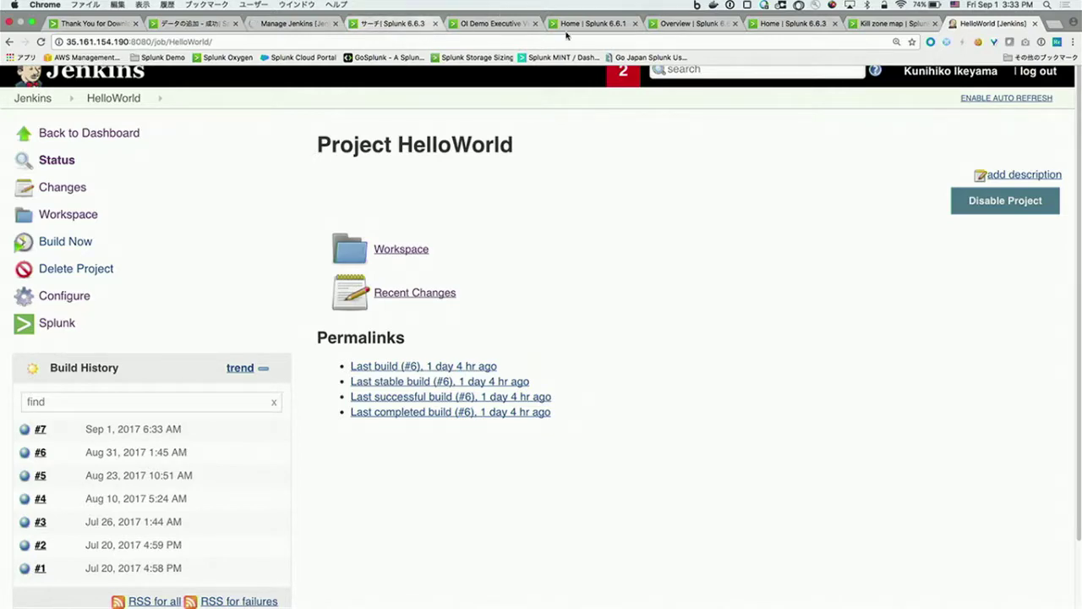
{"action": "left_click", "coordinate": [611, 26]}
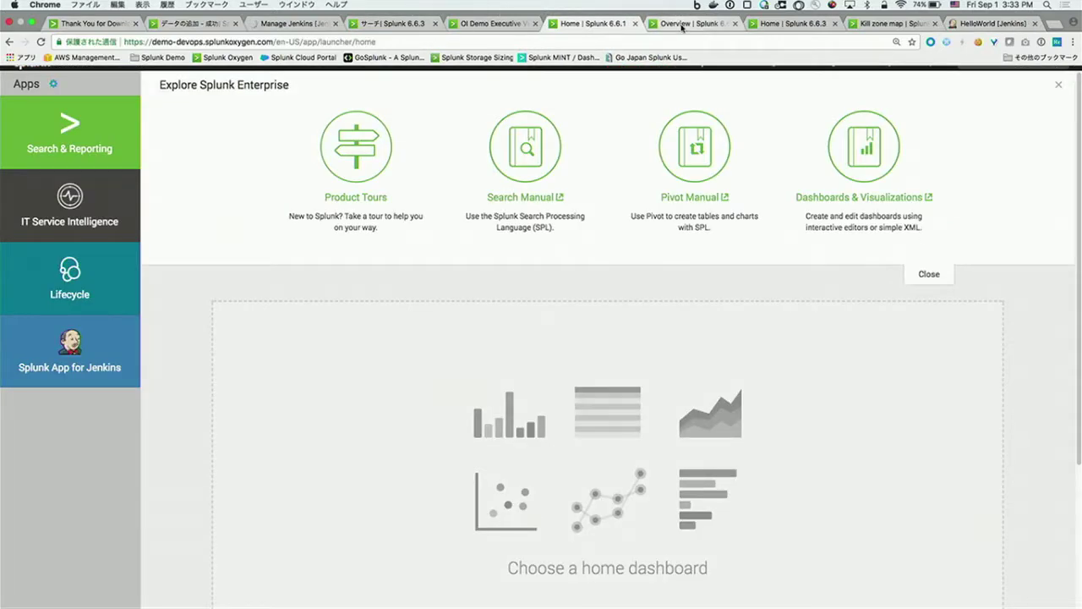
Step: Confirm HelloWorld build 7 succeeded in Splunk 6.6.3's Jenkins app, then return to the Jenkins HelloWorld project
{"action": "left_click", "coordinate": [681, 25]}
{"action": "left_click", "coordinate": [786, 24]}
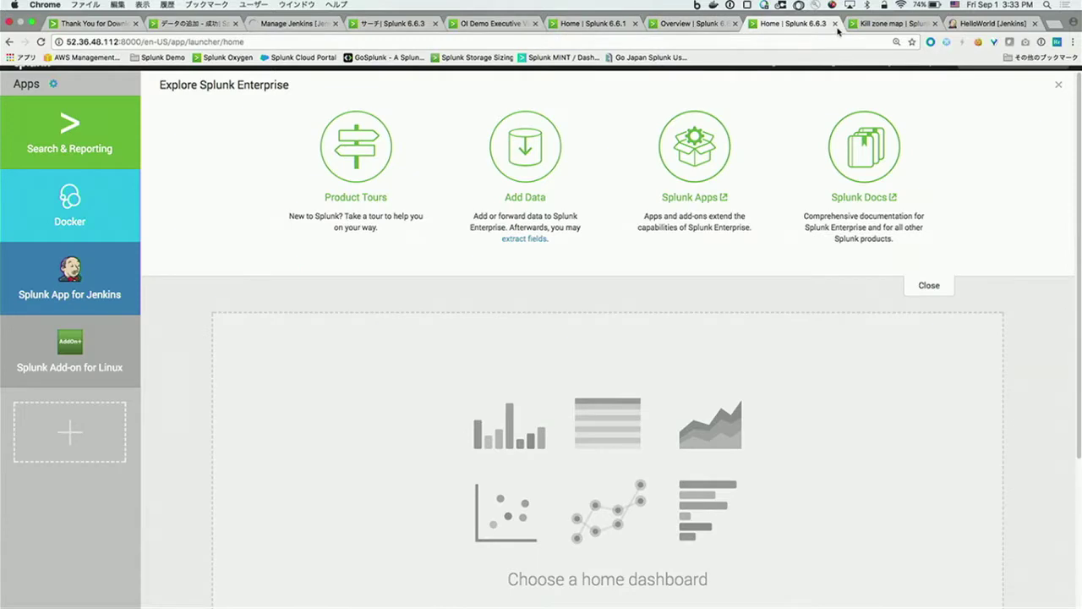
{"action": "left_click", "coordinate": [104, 280]}
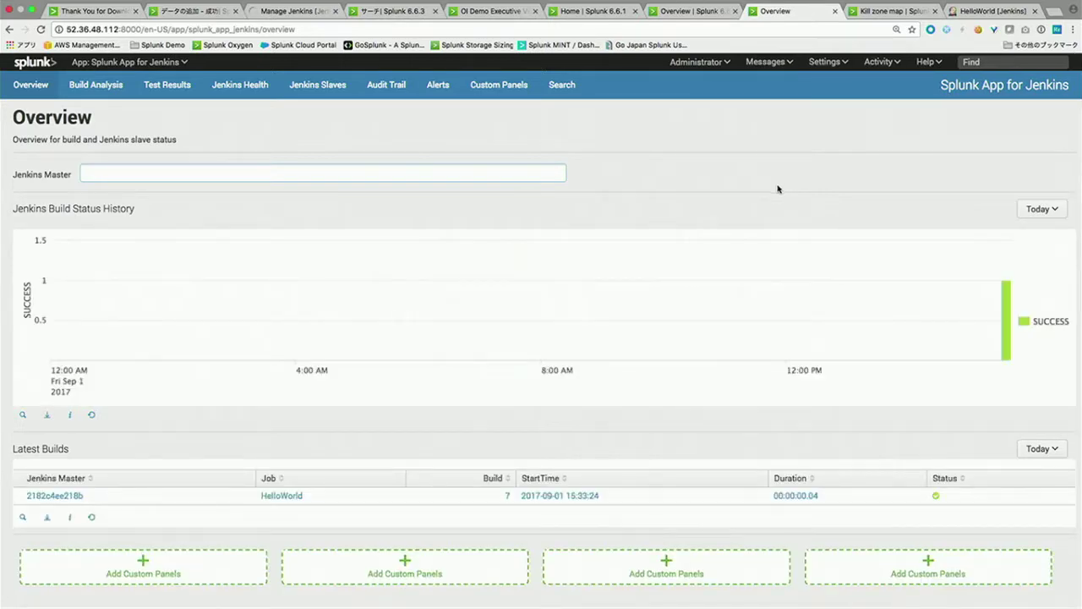
{"action": "mouse_move", "coordinate": [1006, 308]}
{"action": "left_click", "coordinate": [995, 11]}
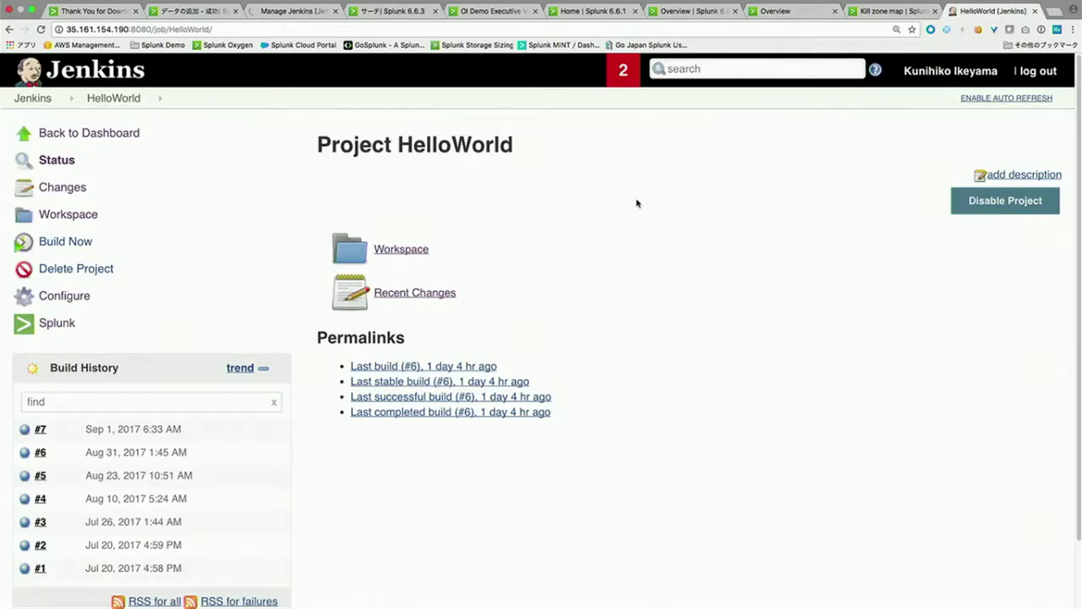
Step: Queue HelloWorld build #8 with Build Now and return to the Splunk Jenkins overview
{"action": "left_click", "coordinate": [75, 243]}
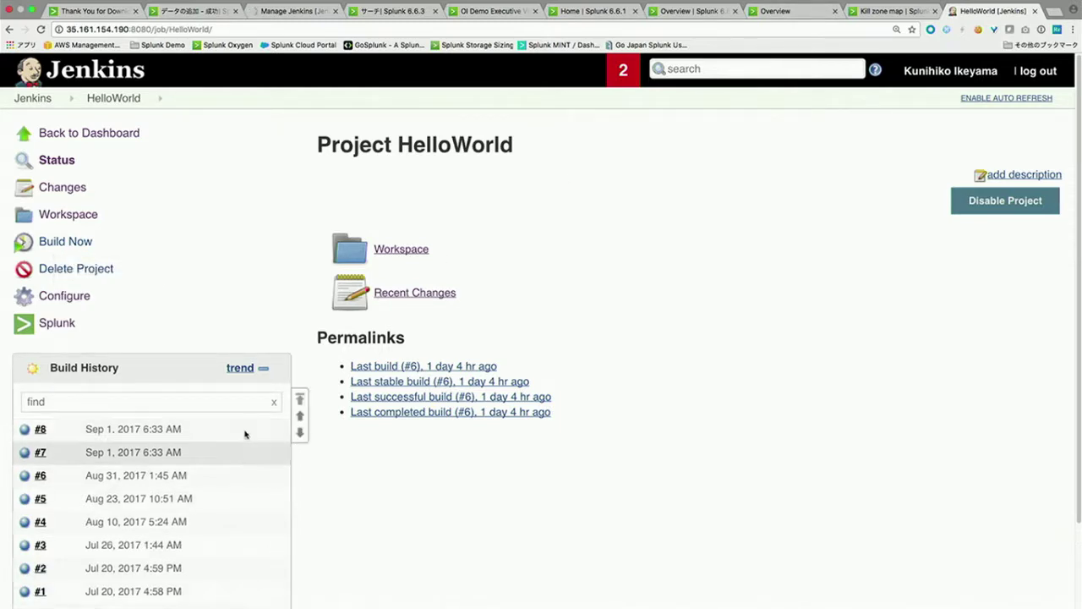
{"action": "left_click", "coordinate": [794, 11]}
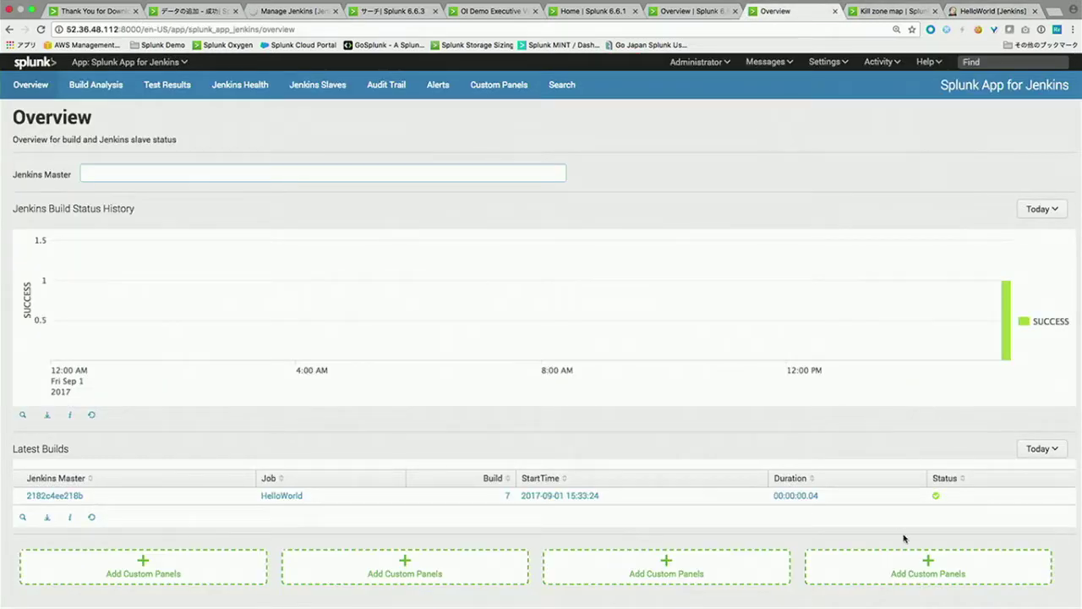
Step: Reload the Splunk Jenkins overview to show HelloWorld build 8 succeeded, then go to the demo Splunk 6.6.1 home
{"action": "left_click", "coordinate": [61, 62]}
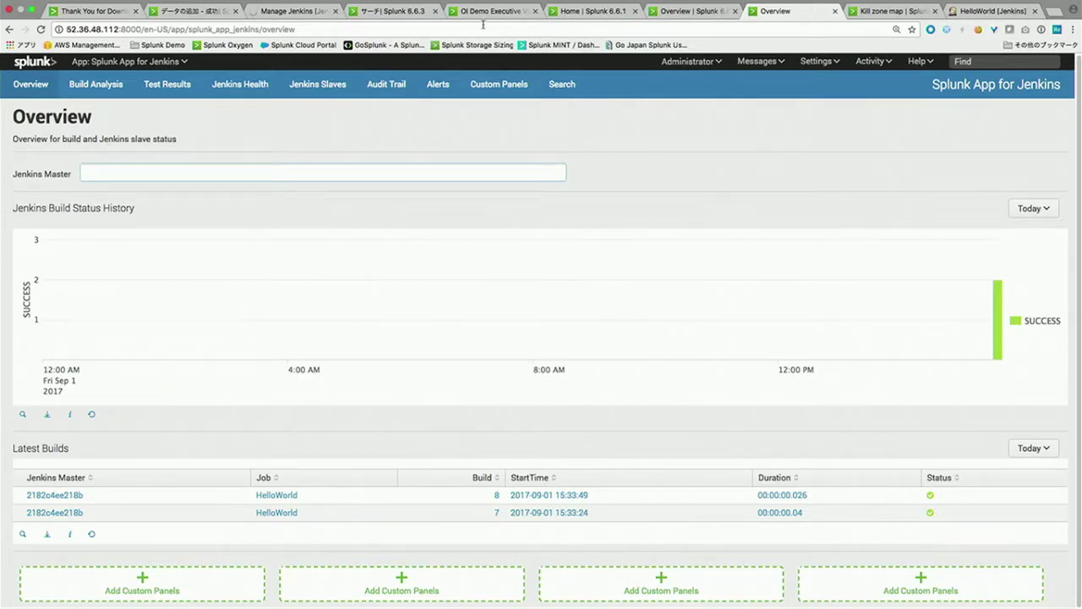
{"action": "left_click", "coordinate": [592, 11]}
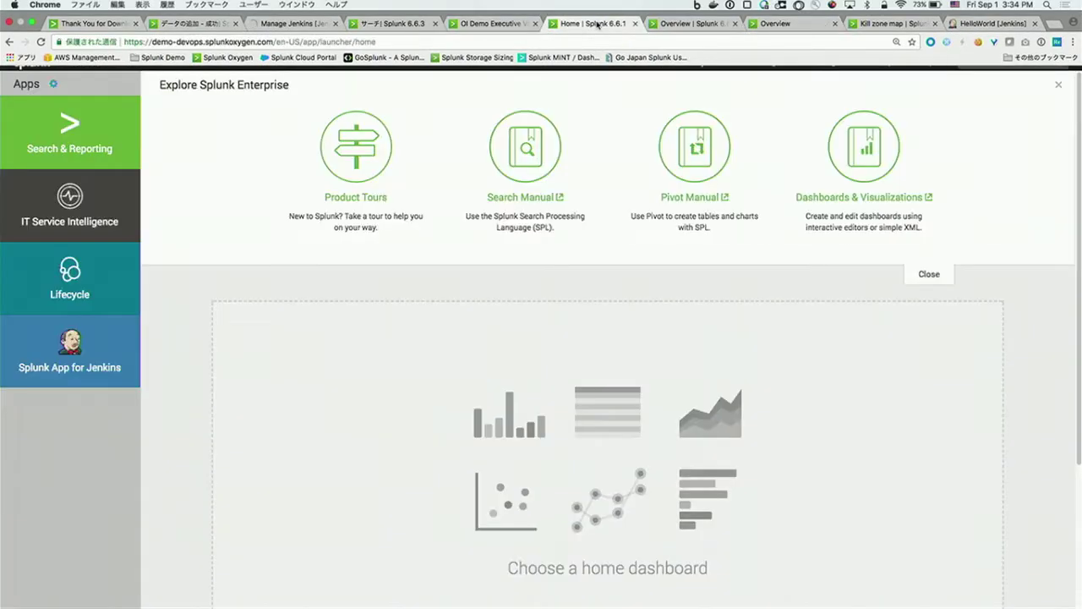
Step: Open the demo Jenkins app, zoom in, and open the analysis of failed build #26139 of generic_ui_test_WINDOWS_pip
{"action": "left_click", "coordinate": [101, 341]}
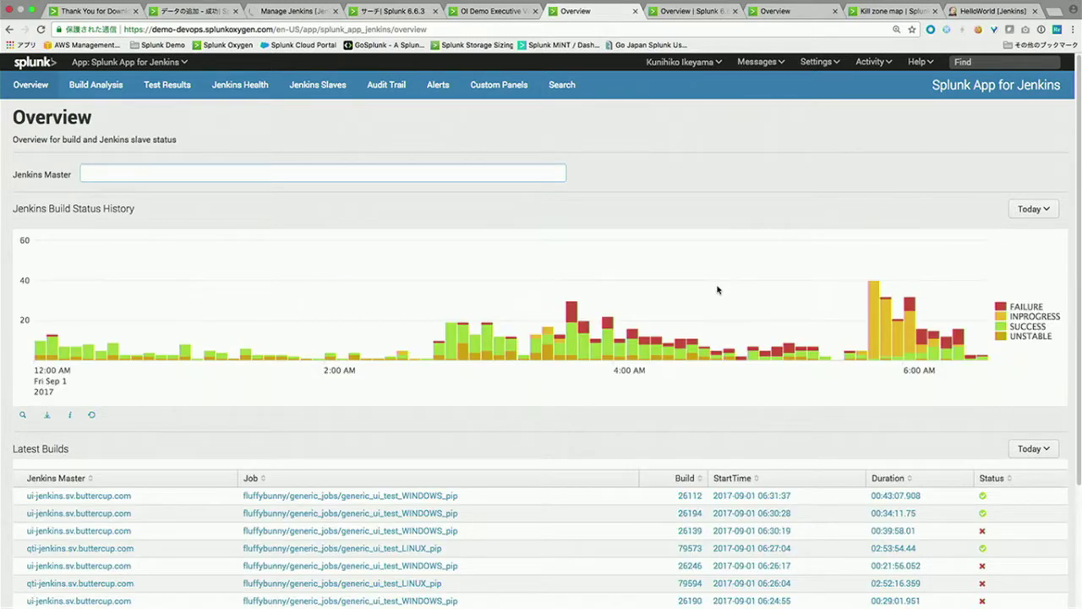
{"action": "key", "text": "super+plus"}
{"action": "key", "text": "super+plus"}
{"action": "key", "text": "super+plus"}
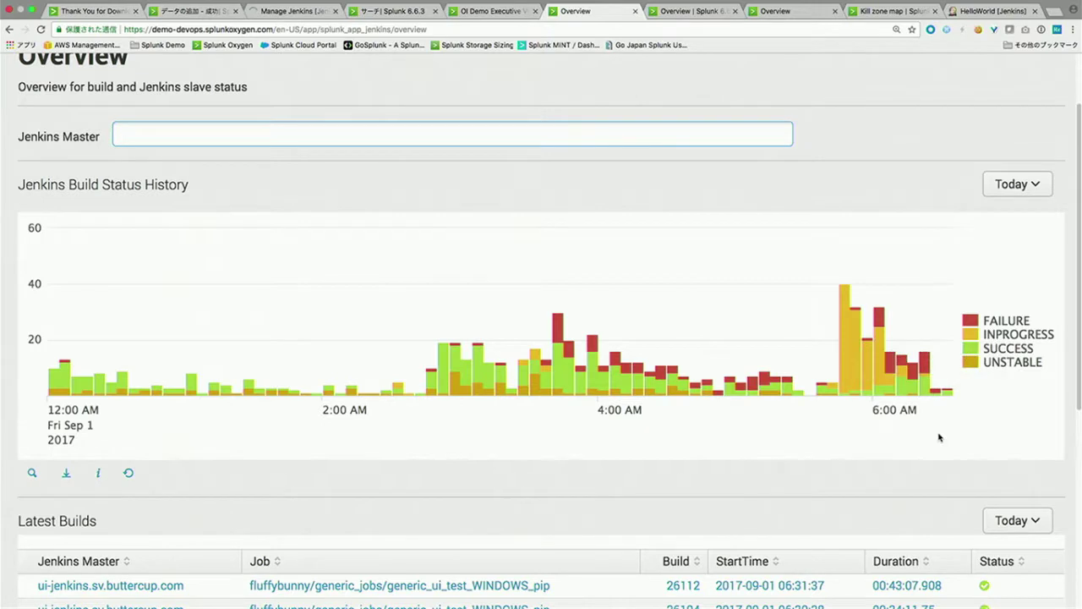
{"action": "scroll", "coordinate": [850, 503], "scroll_direction": "down", "scroll_amount": 3}
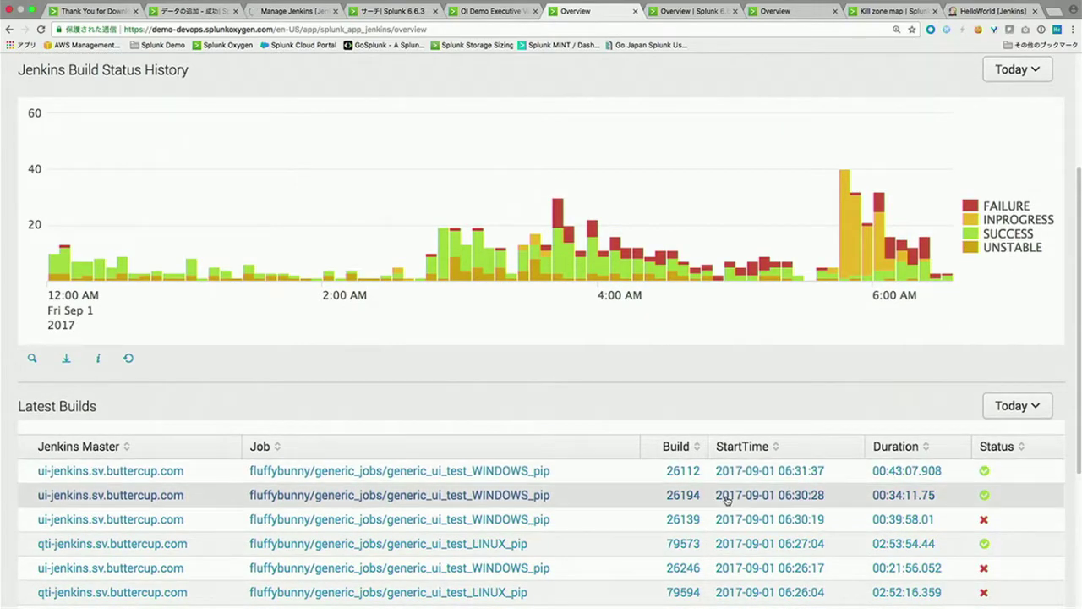
{"action": "left_click", "coordinate": [683, 519]}
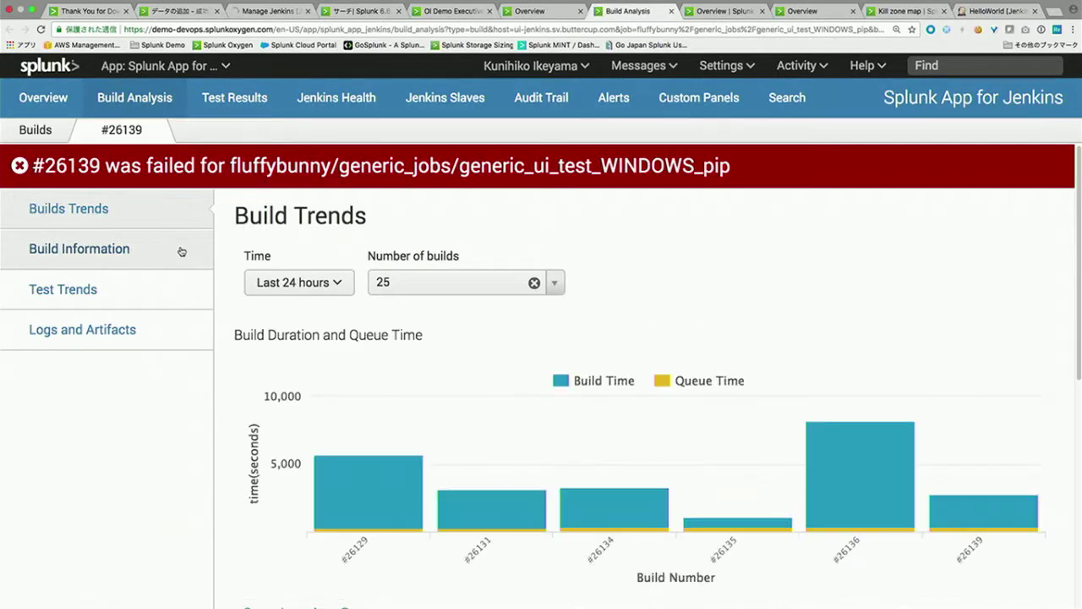
Step: Show Build Information for #26139, including branch origin/epic/client-qa-regression-tests and duration 00:39:58.01
{"action": "left_click", "coordinate": [181, 251]}
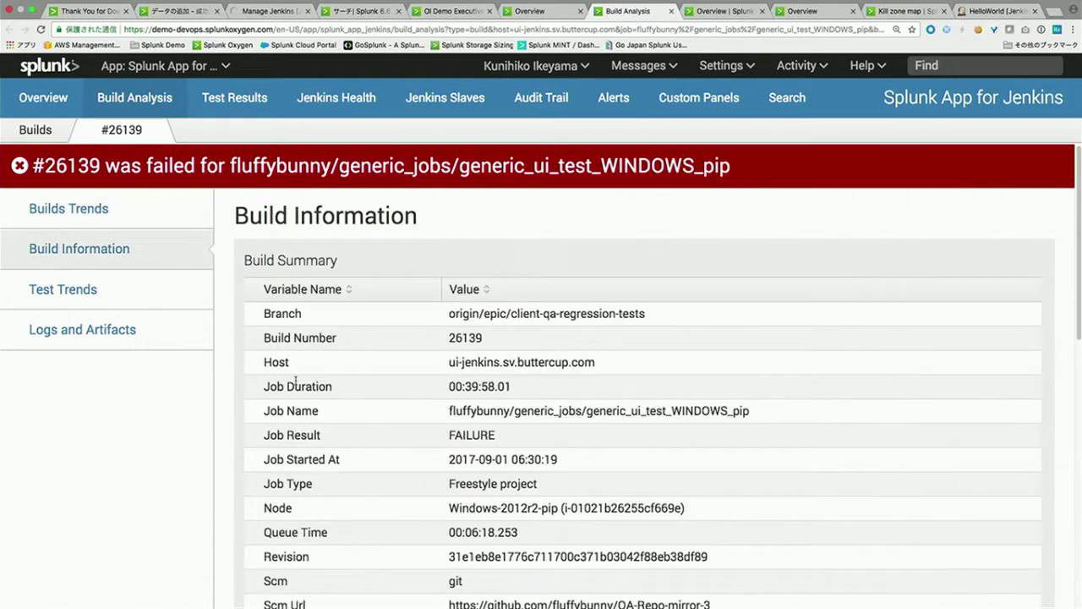
{"action": "scroll", "coordinate": [297, 381], "scroll_direction": "down", "scroll_amount": 3}
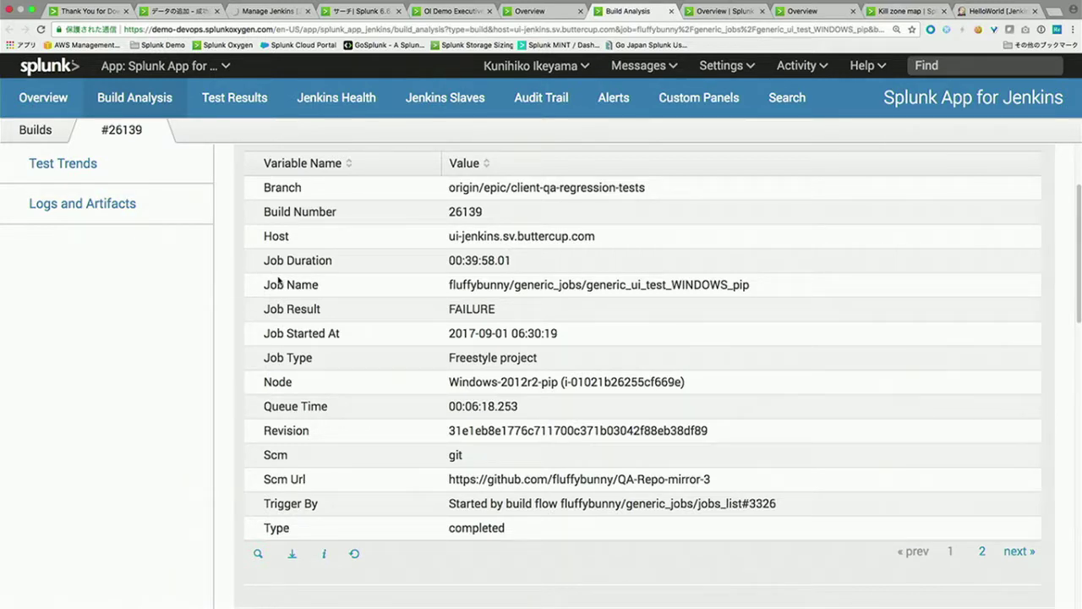
{"action": "mouse_move", "coordinate": [433, 3]}
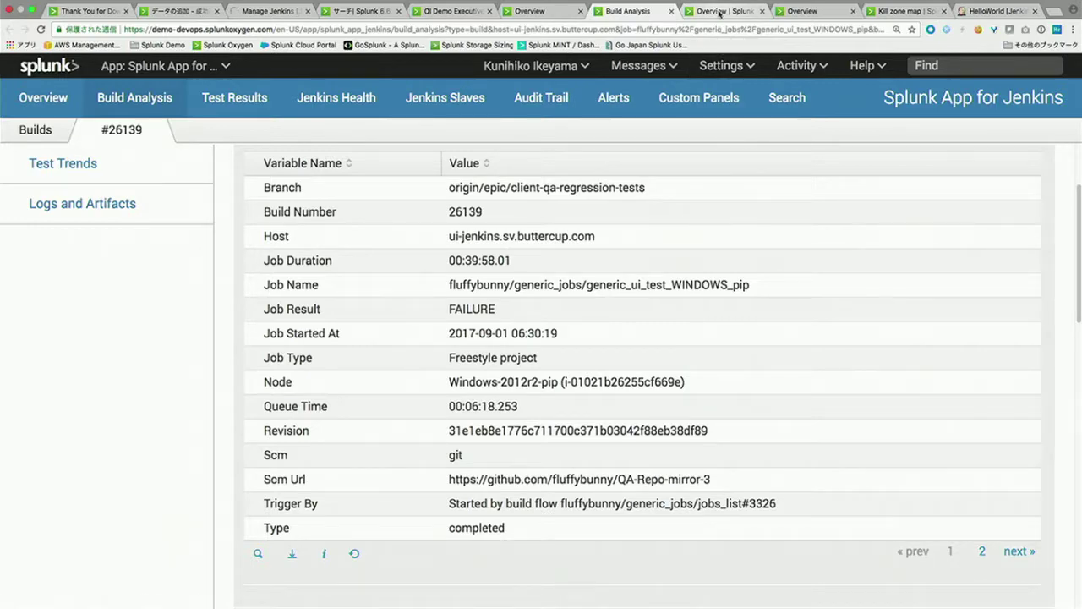
Step: Review the Splunk App for AWS overview, leaving the Account ID filter set to All
{"action": "left_click", "coordinate": [718, 13]}
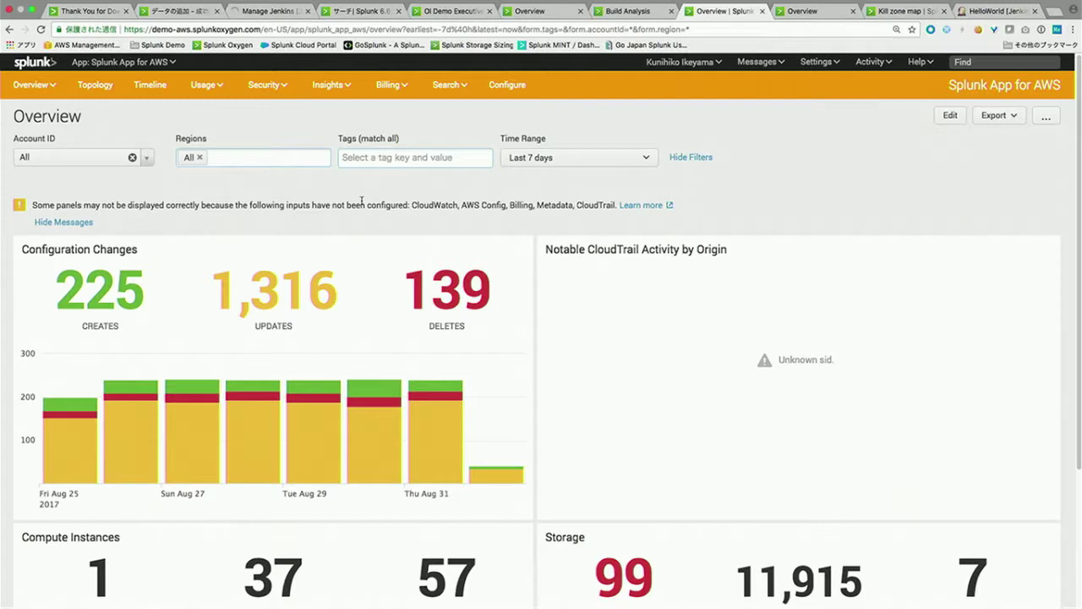
{"action": "scroll", "coordinate": [402, 250], "scroll_direction": "down", "scroll_amount": 2}
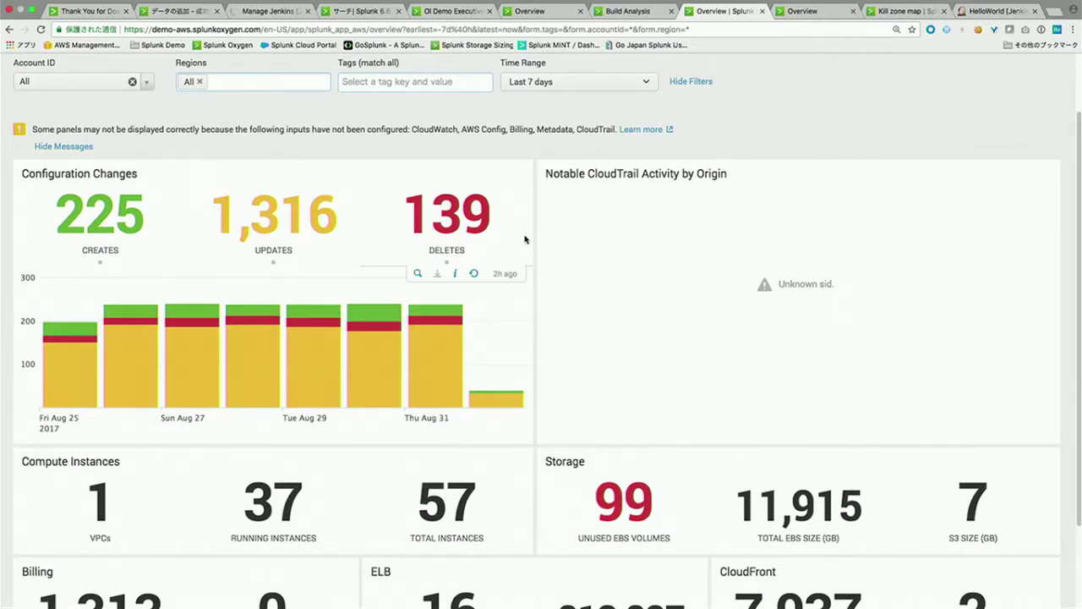
{"action": "scroll", "coordinate": [525, 240], "scroll_direction": "up", "scroll_amount": 1}
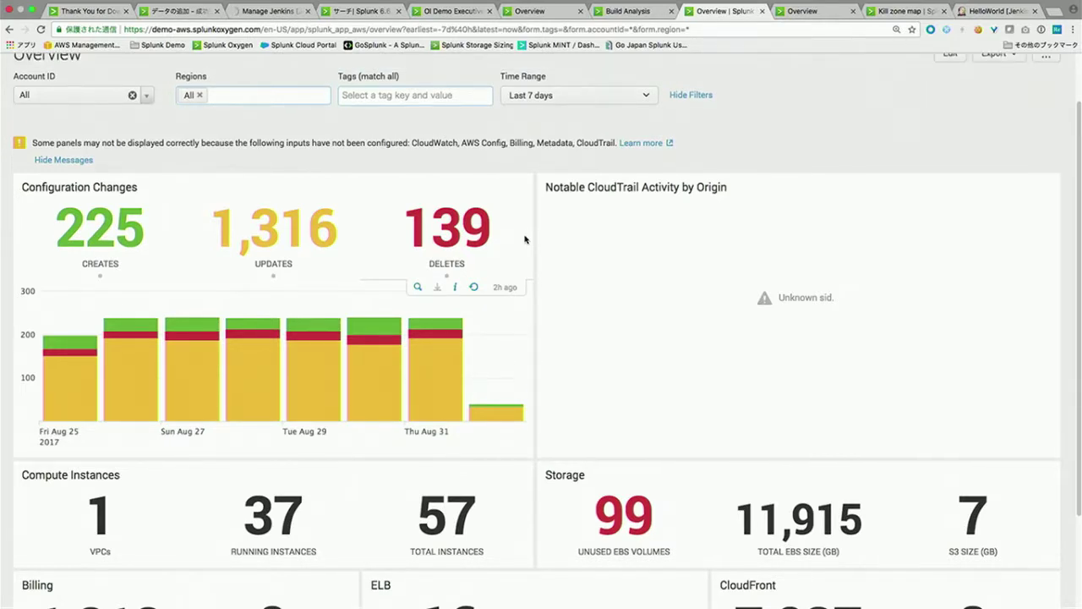
{"action": "left_click", "coordinate": [81, 110]}
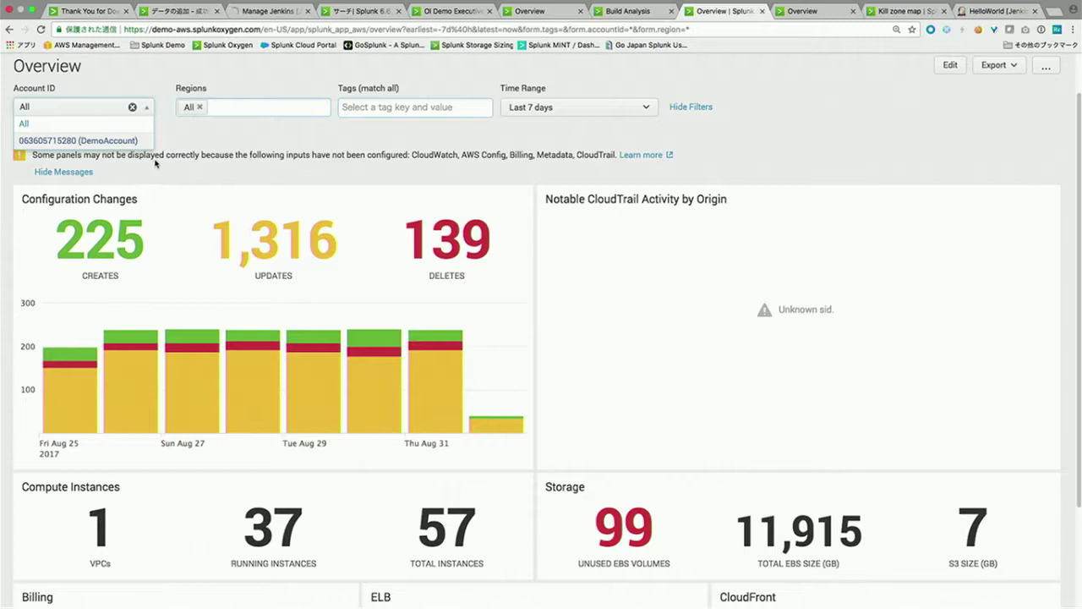
{"action": "left_click", "coordinate": [219, 164]}
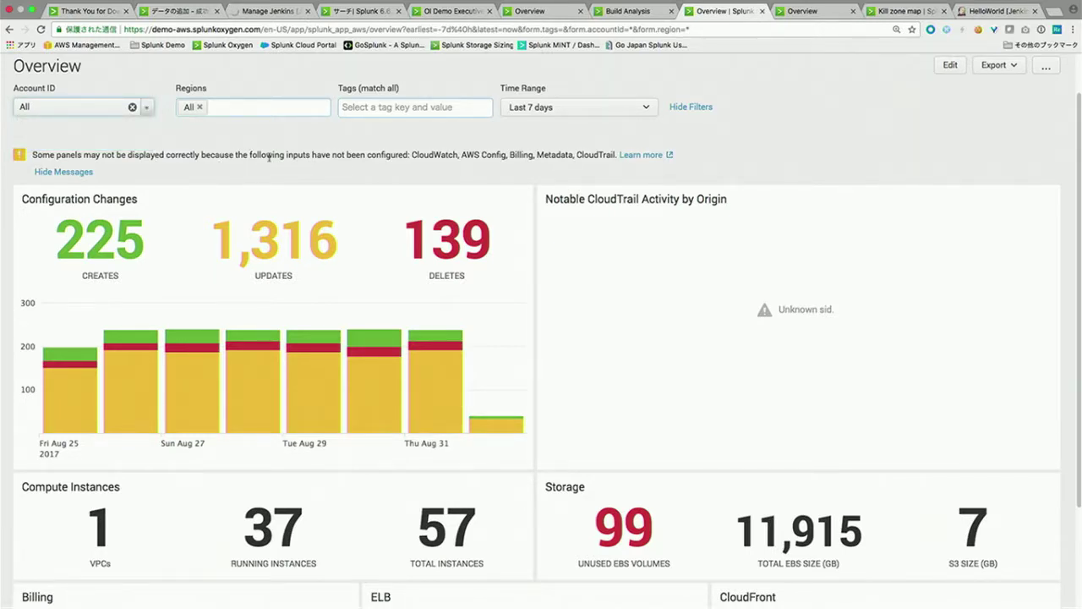
{"action": "scroll", "coordinate": [268, 157], "scroll_direction": "down", "scroll_amount": 3}
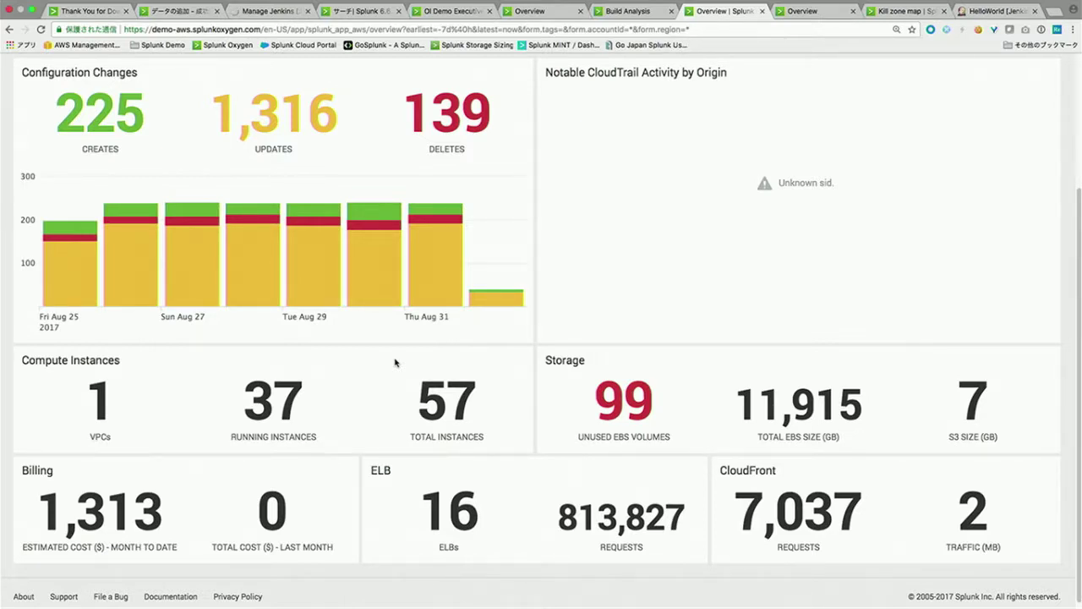
{"action": "scroll", "coordinate": [395, 362], "scroll_direction": "up", "scroll_amount": 5}
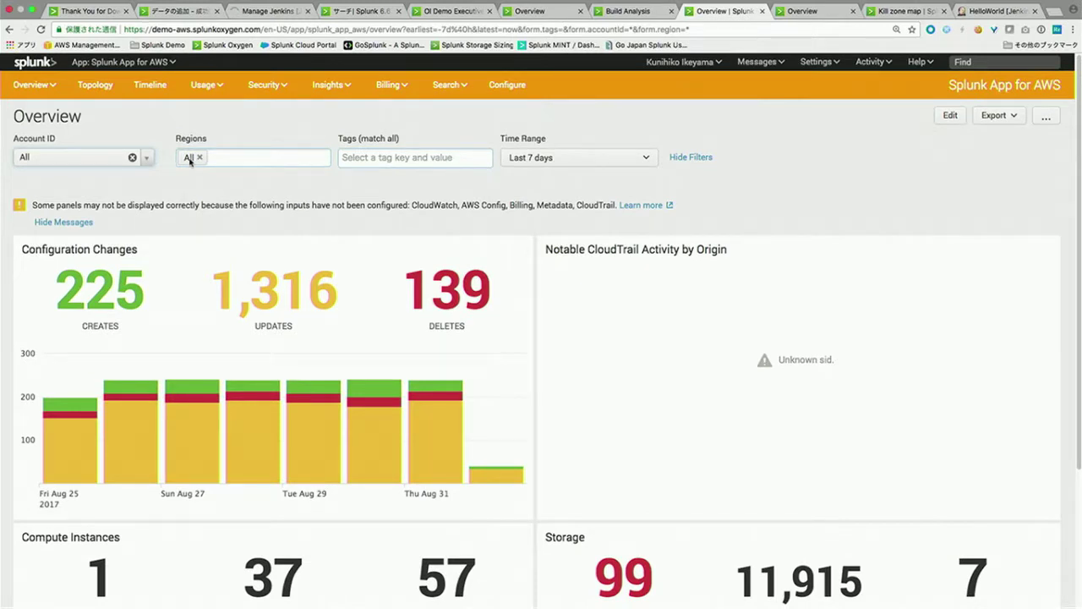
Step: Open the AWS Topology map of 4 VPCs, 47 instances and 7 subnets, and reposition an instance node
{"action": "left_click", "coordinate": [101, 86]}
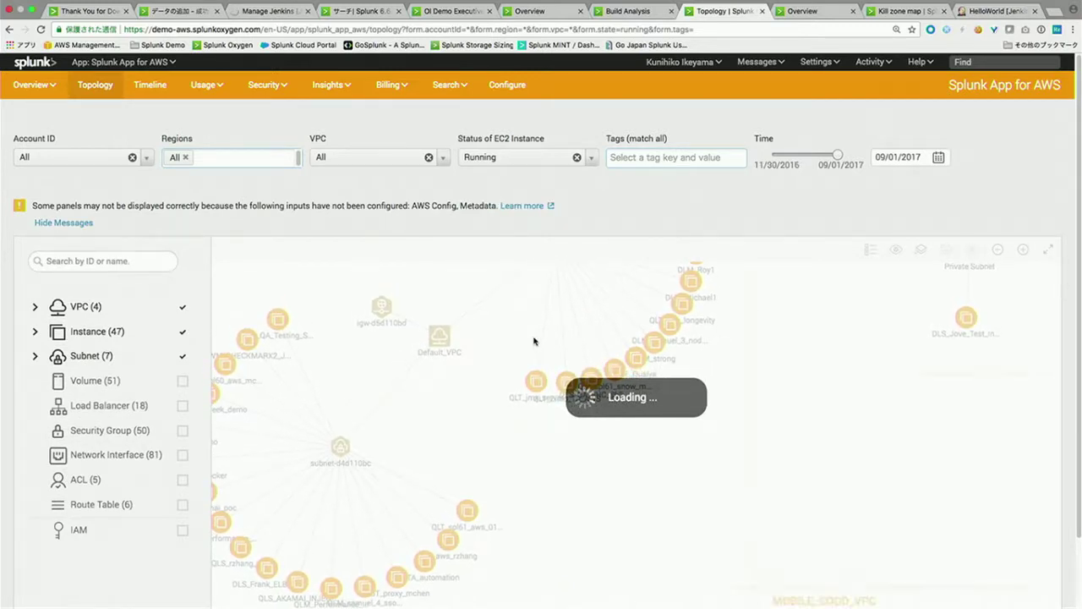
{"action": "scroll", "coordinate": [797, 198], "scroll_direction": "down", "scroll_amount": 2}
{"action": "left_click_drag", "start_coordinate": [667, 258], "coordinate": [672, 421]}
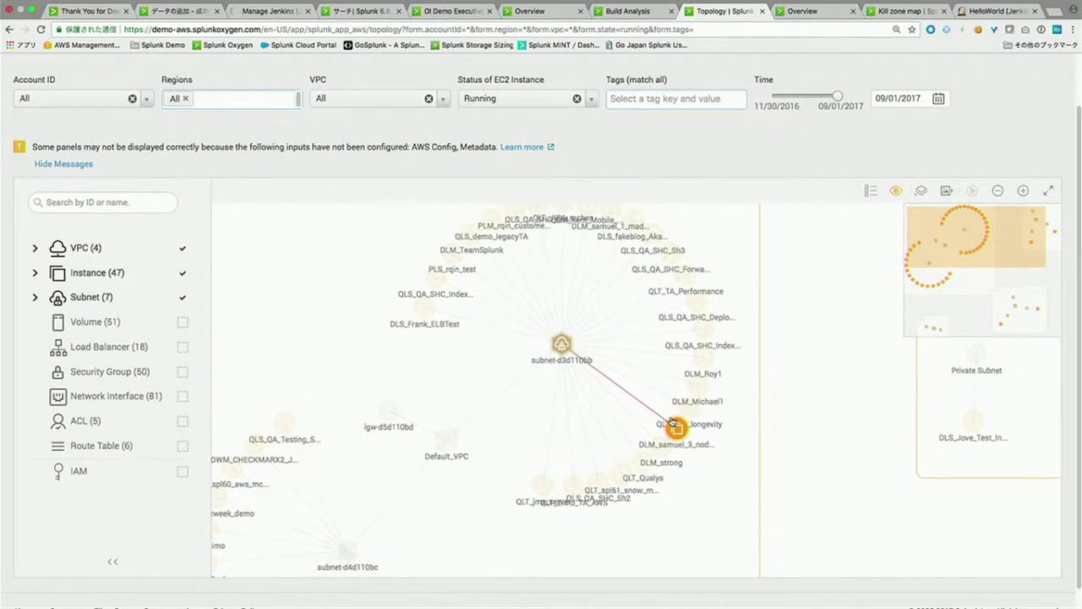